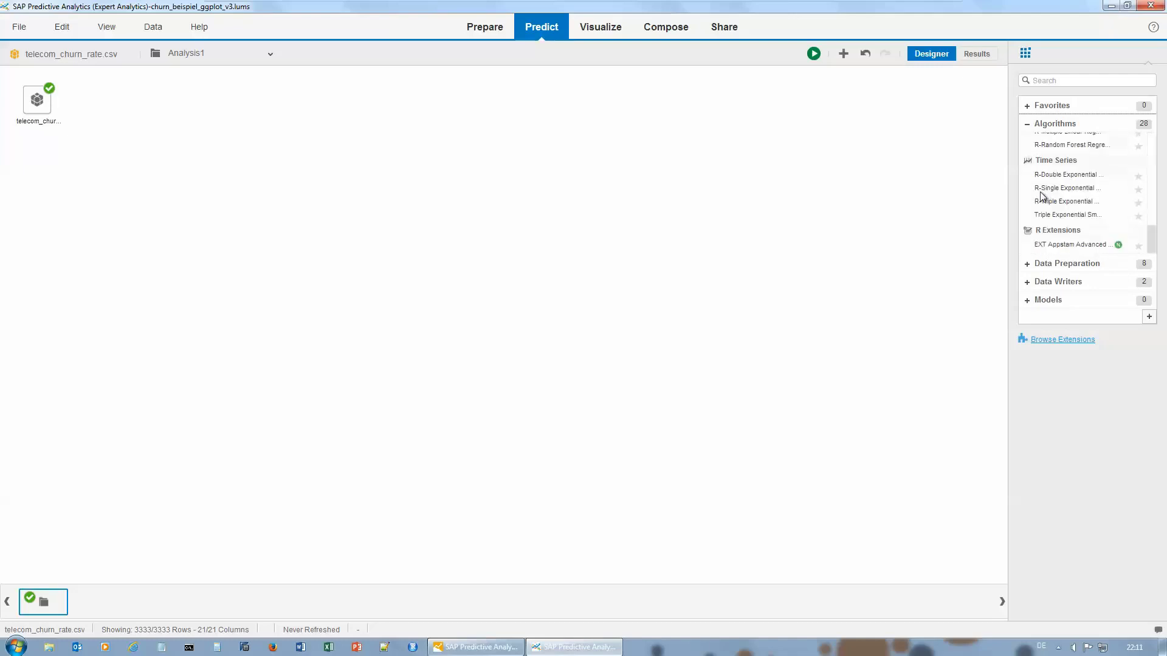
# Add the EXT Appstam Advanced Graphics extension to the analysis, connected to the telecom_churn_rate.csv source and spaced well apart from it.
pyautogui.click(1070, 245)
pyautogui.moveTo(957, 238); pyautogui.dragTo(72, 104)
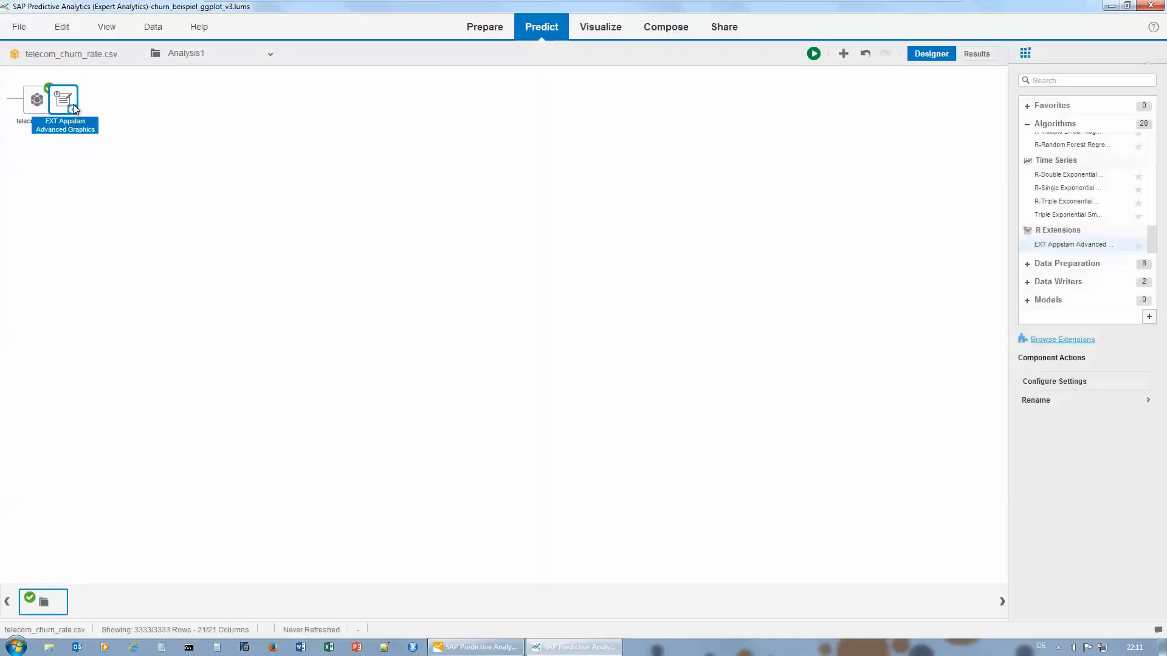
pyautogui.moveTo(320, 102); pyautogui.dragTo(321, 96)
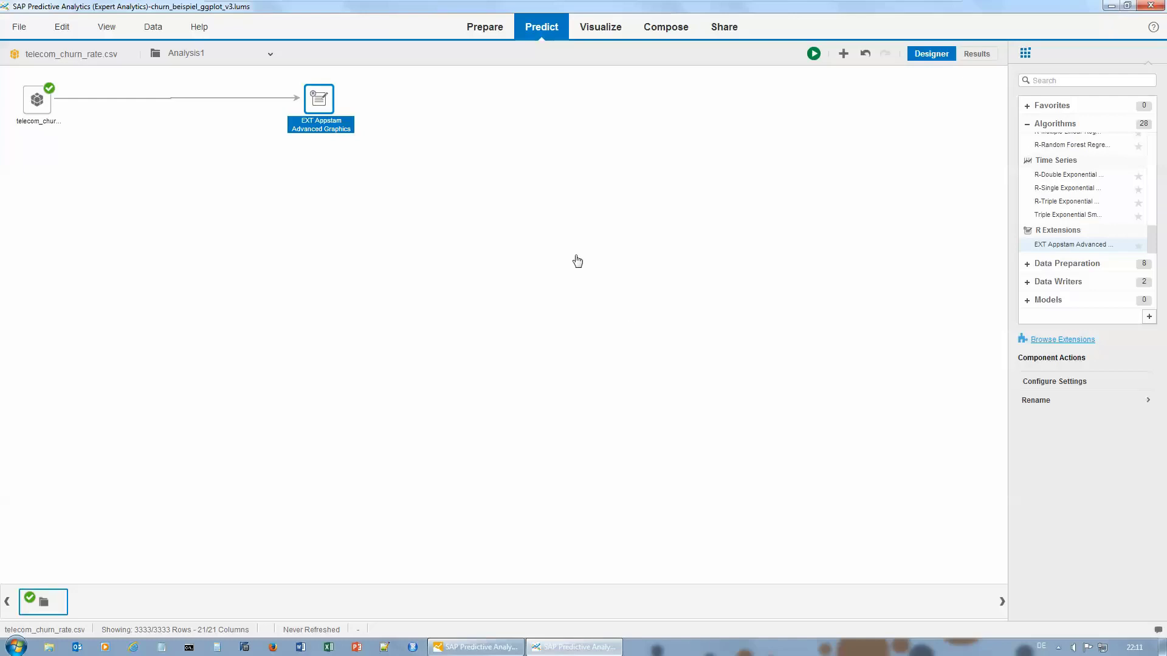
# Configure the graphics component as a point graphic with total_day_minutes as x variable and total_night_minutes as y variable.
pyautogui.rightClick(328, 109)
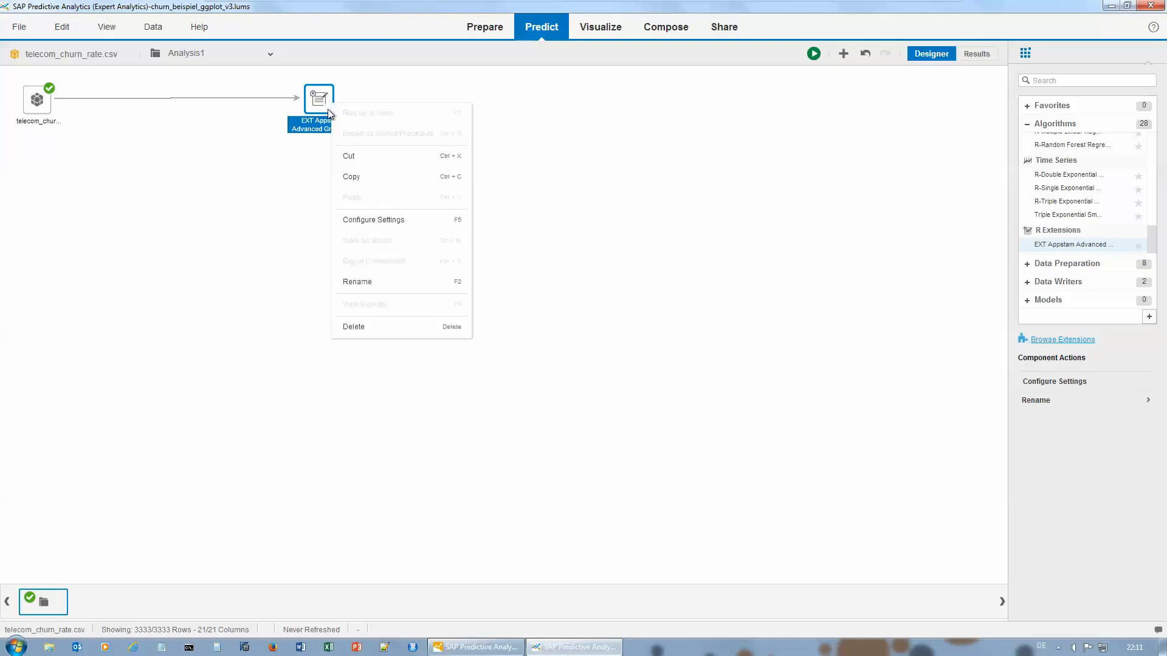
pyautogui.click(396, 223)
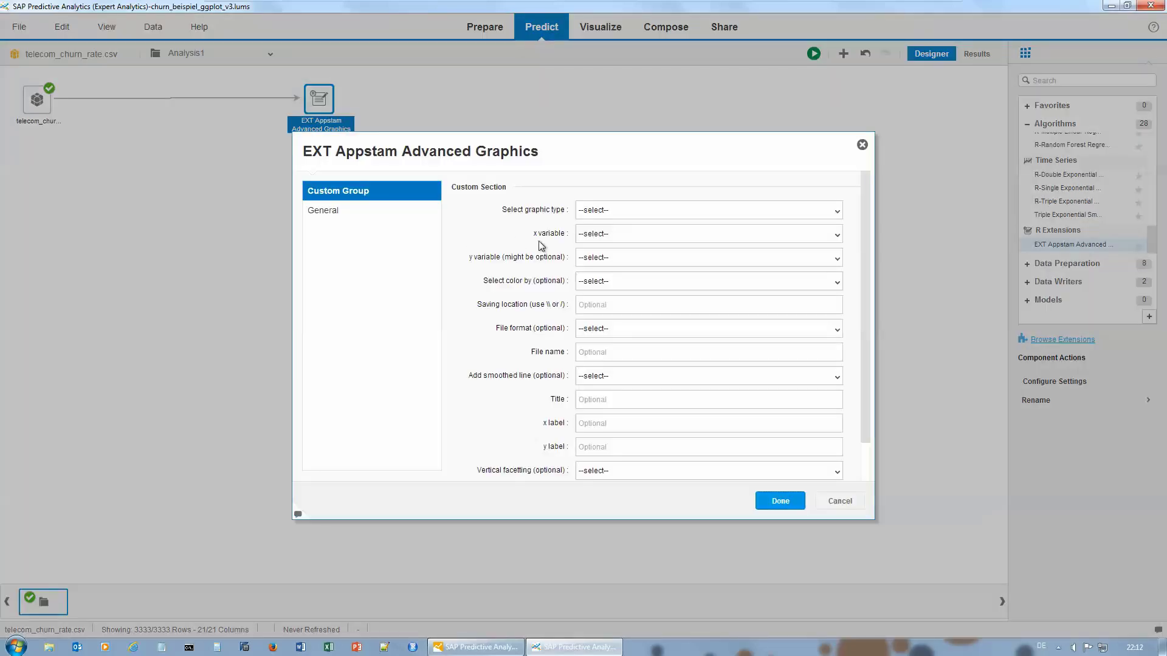
pyautogui.click(720, 212)
pyautogui.click(691, 248)
pyautogui.click(691, 241)
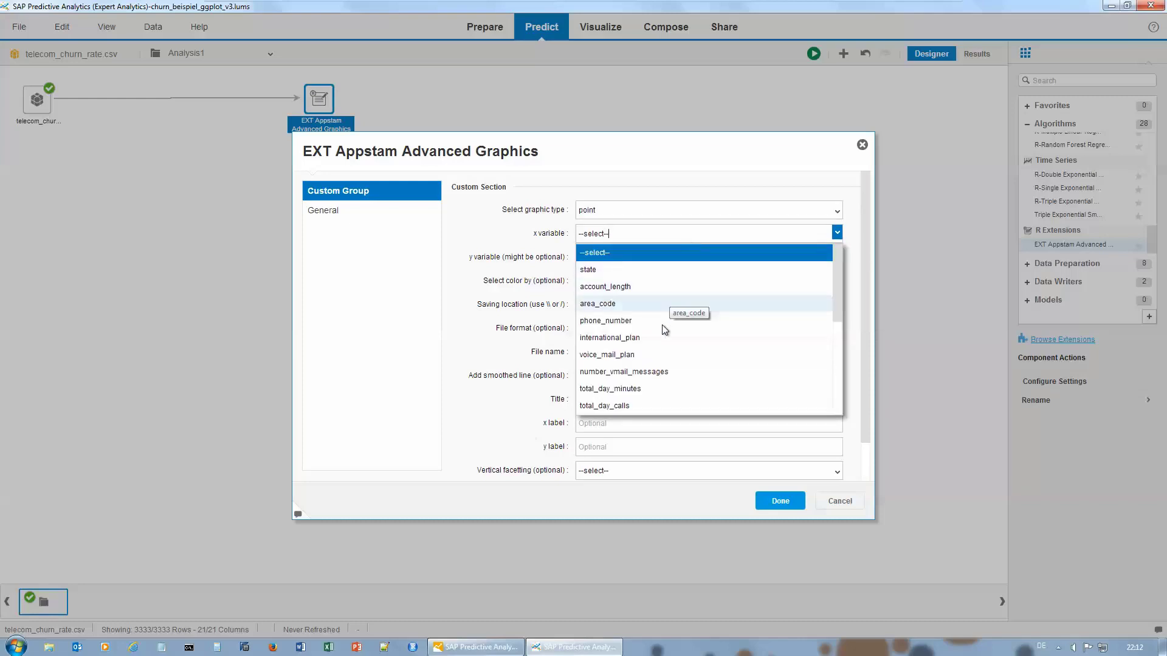
pyautogui.click(651, 389)
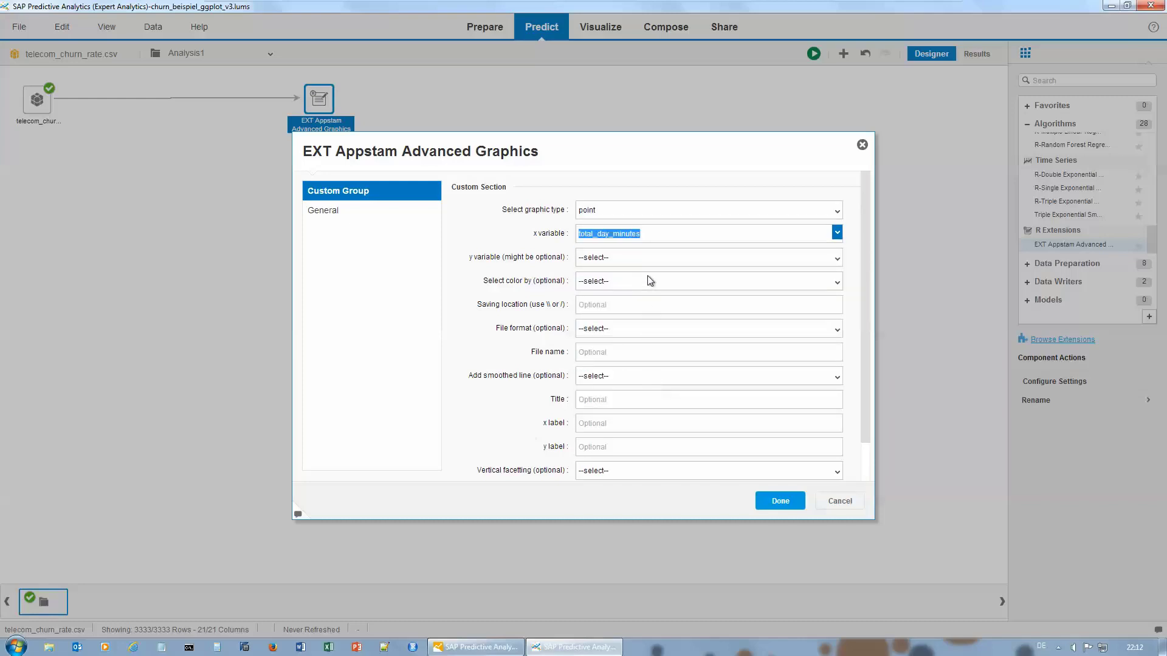
pyautogui.click(654, 258)
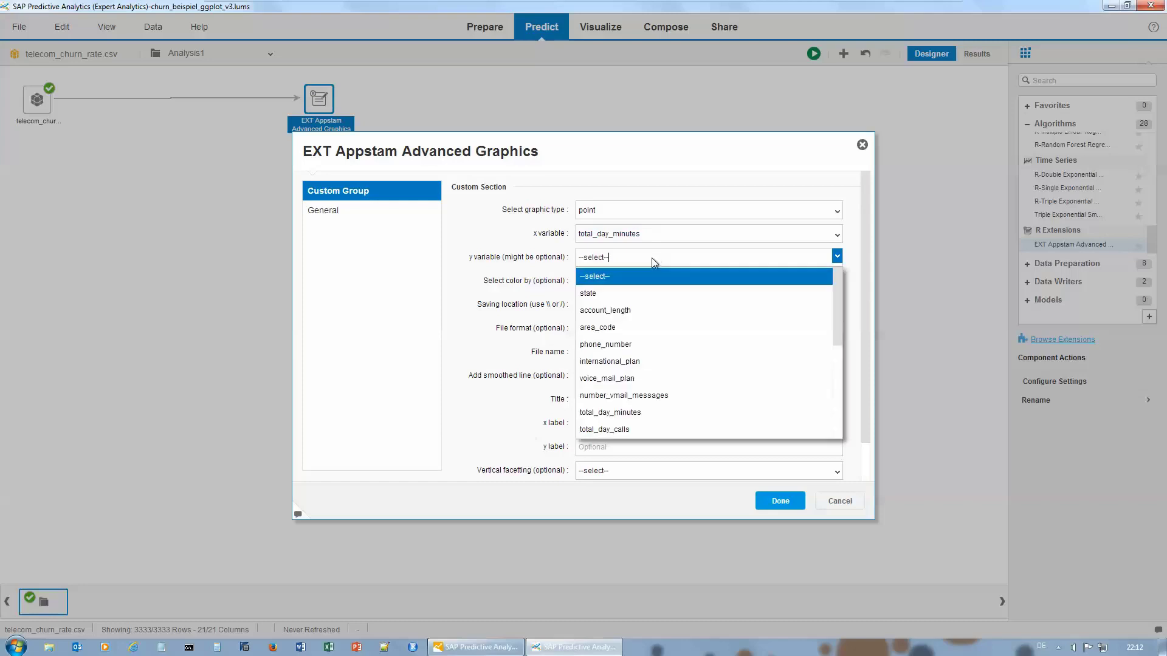
pyautogui.scroll(-3, 658, 344)
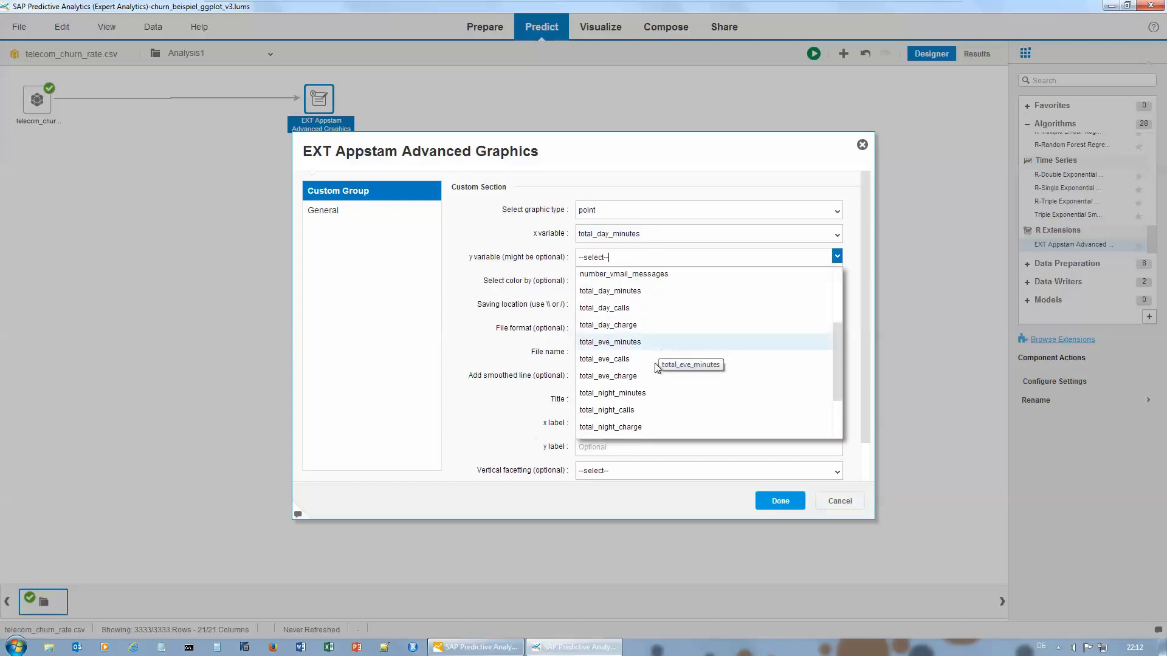
pyautogui.click(647, 393)
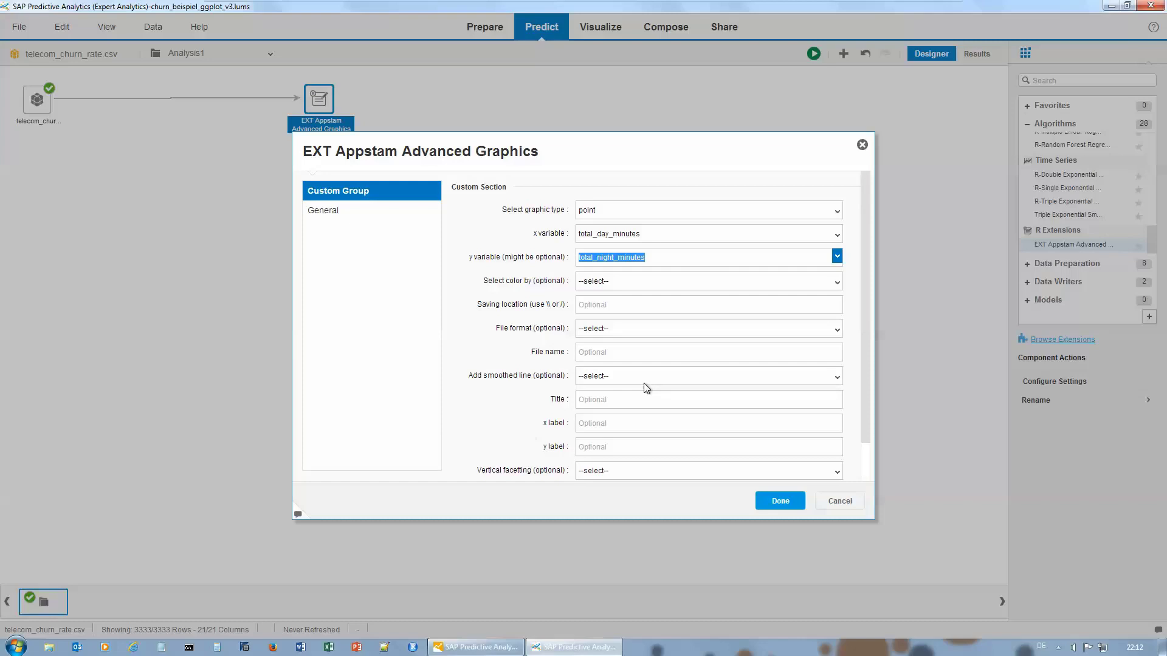
# Color the point graphic by churn and add a smoothed line with the auto method.
pyautogui.click(643, 285)
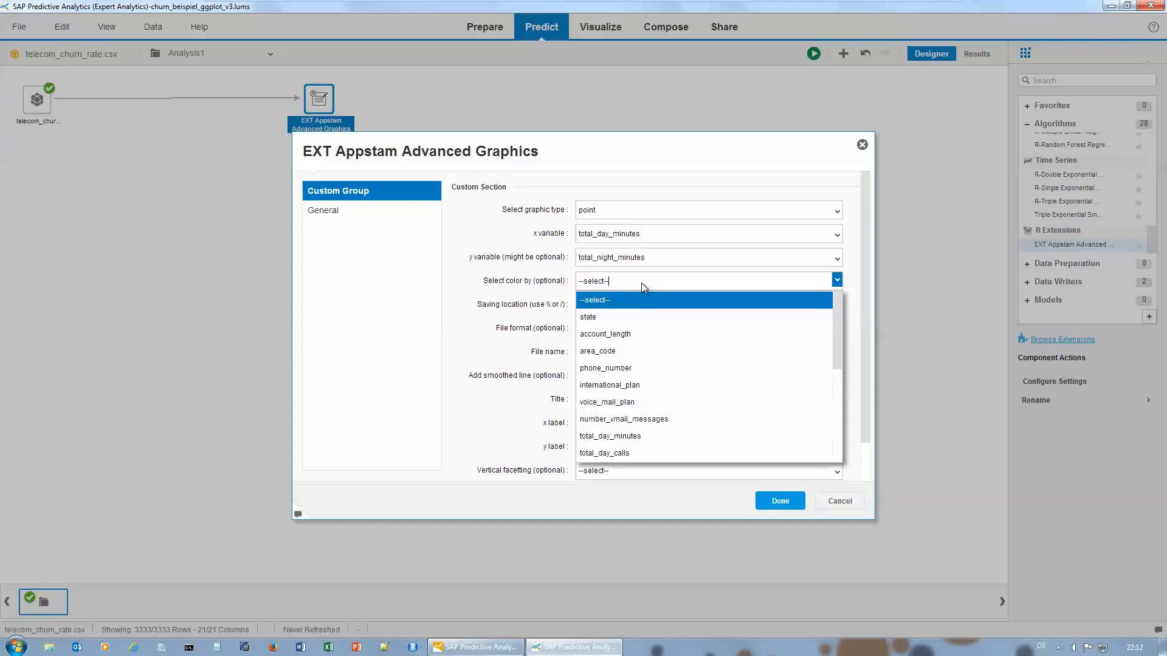
pyautogui.scroll(-4, 638, 401)
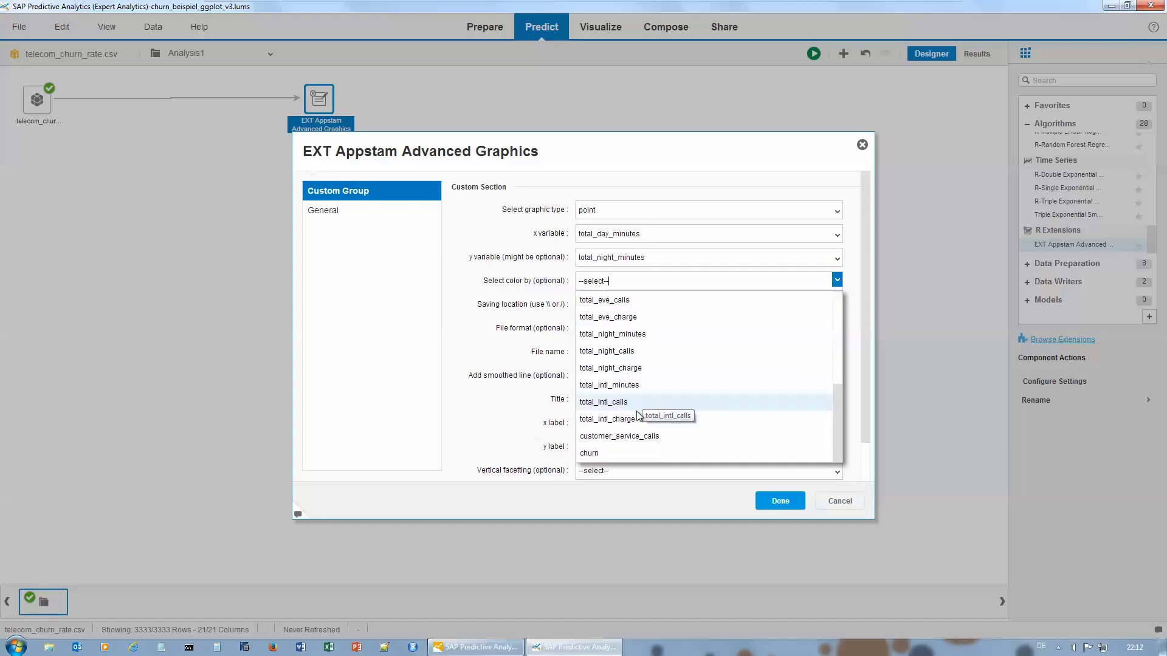
pyautogui.click(629, 453)
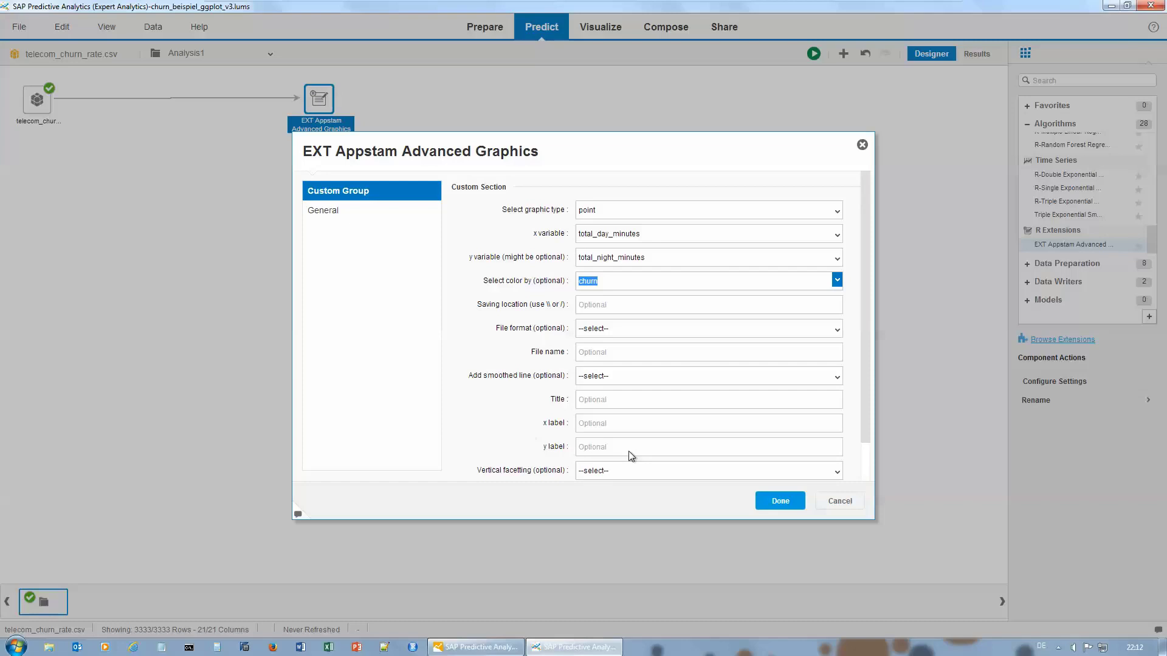
pyautogui.click(626, 376)
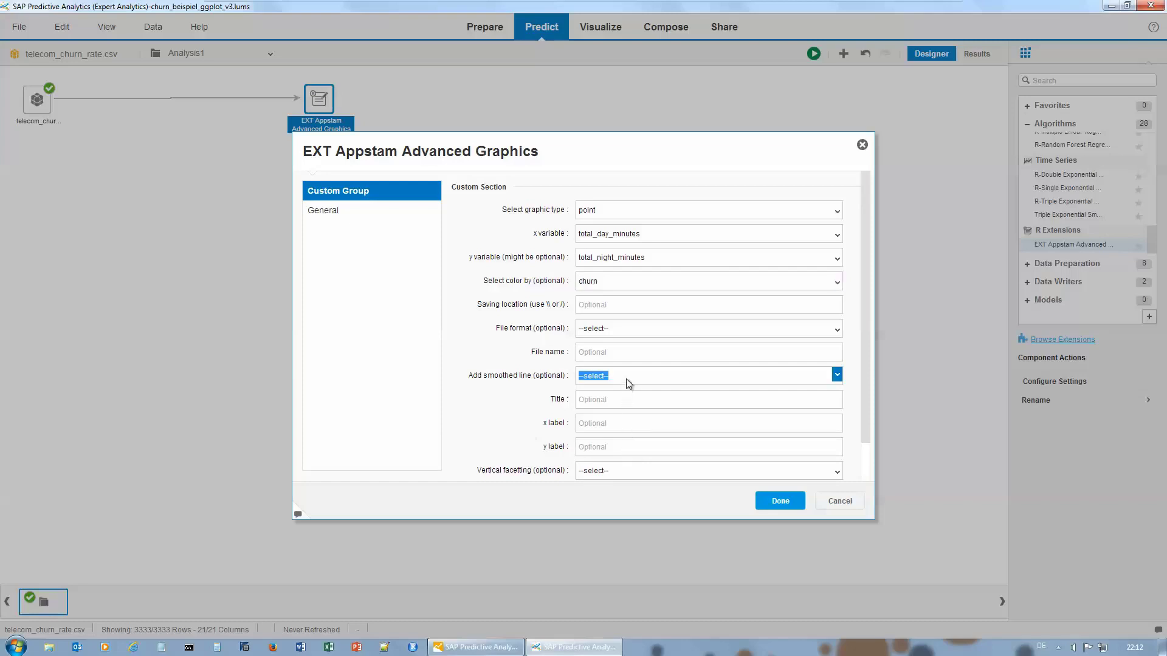
pyautogui.click(624, 412)
# Set the point graphic's horizontal facetting to area_code and apply the component settings.
pyautogui.scroll(-1, 622, 419)
pyautogui.click(625, 447)
pyautogui.click(625, 450)
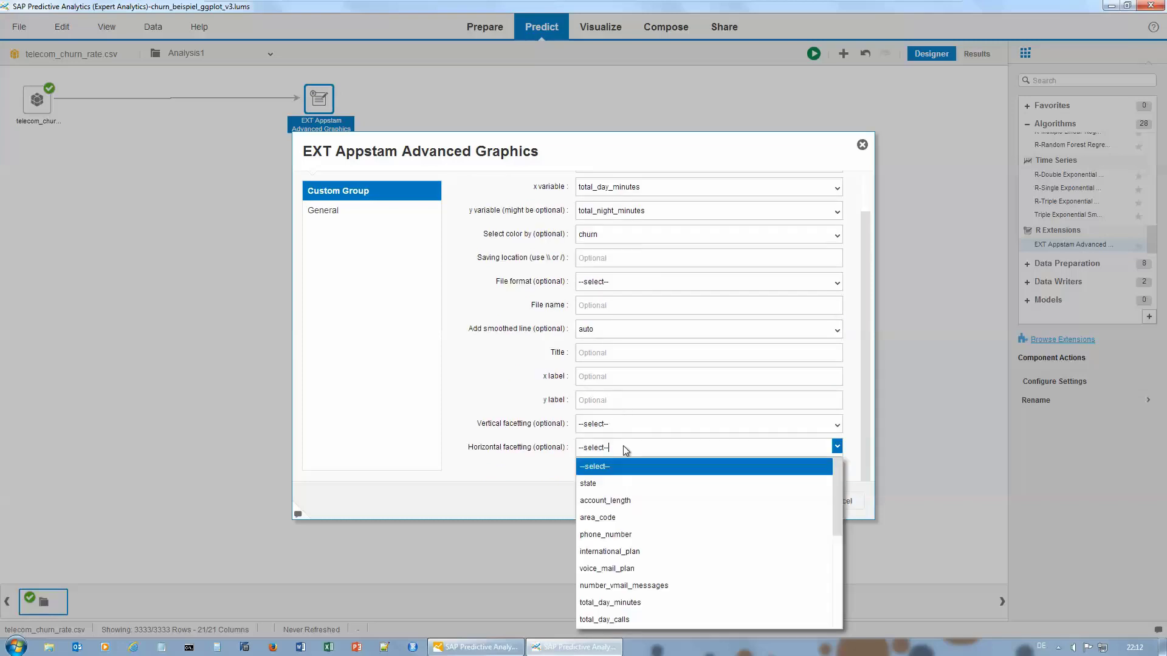
pyautogui.click(626, 518)
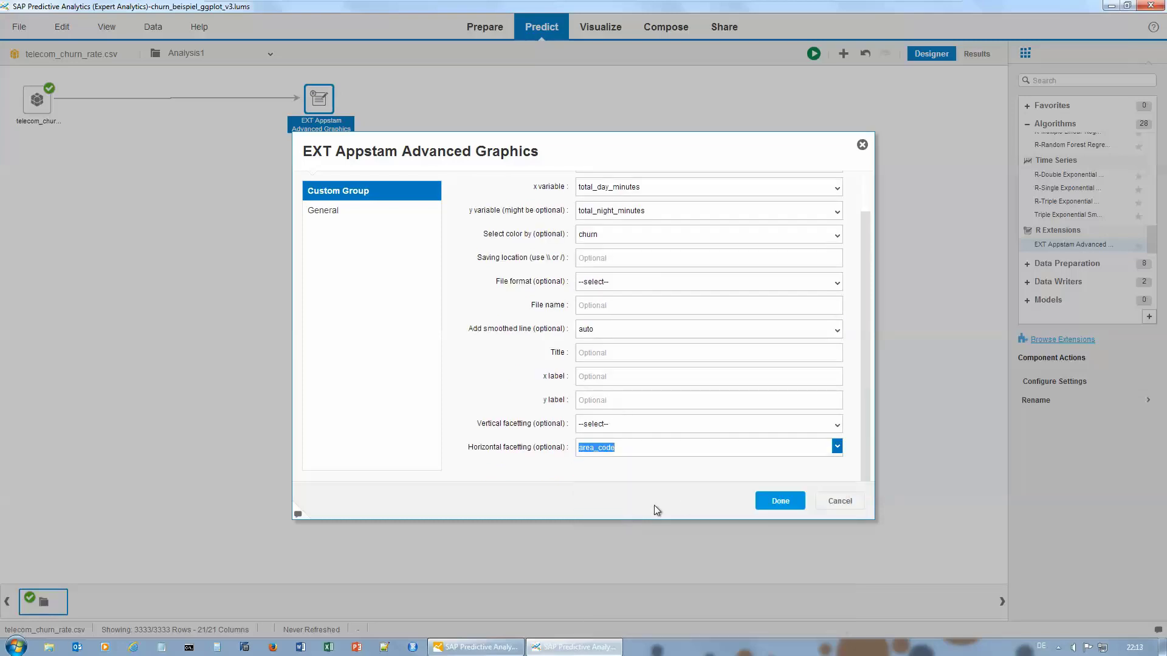
pyautogui.click(771, 502)
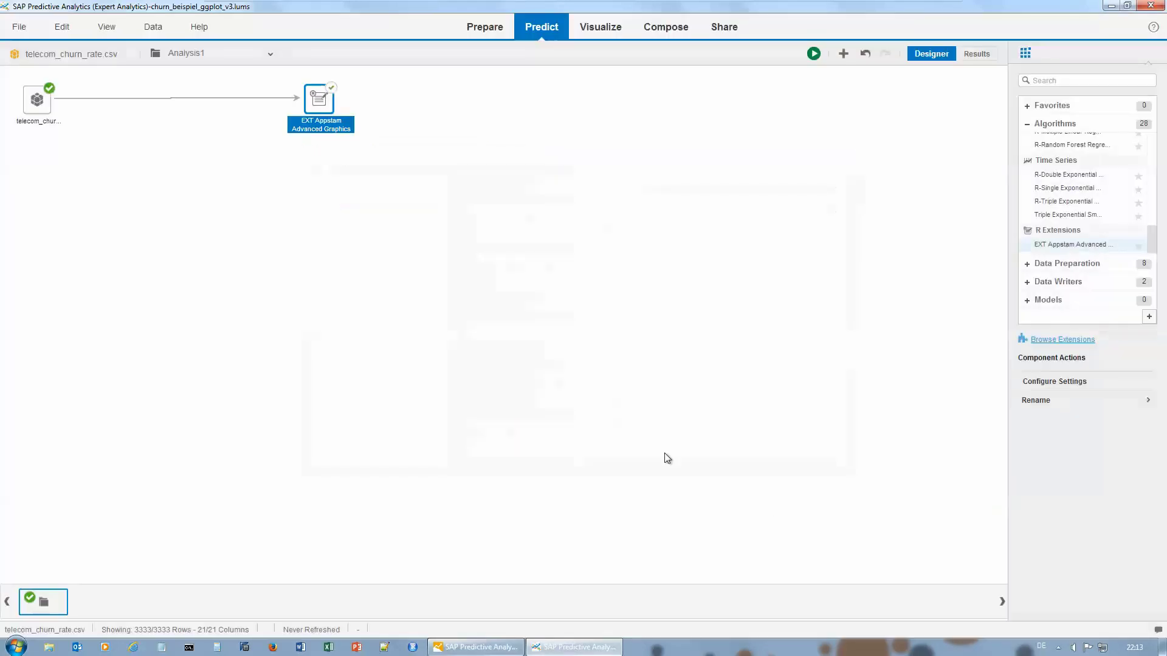
# Run the analysis up to the graphics component and switch to its results.
pyautogui.rightClick(331, 108)
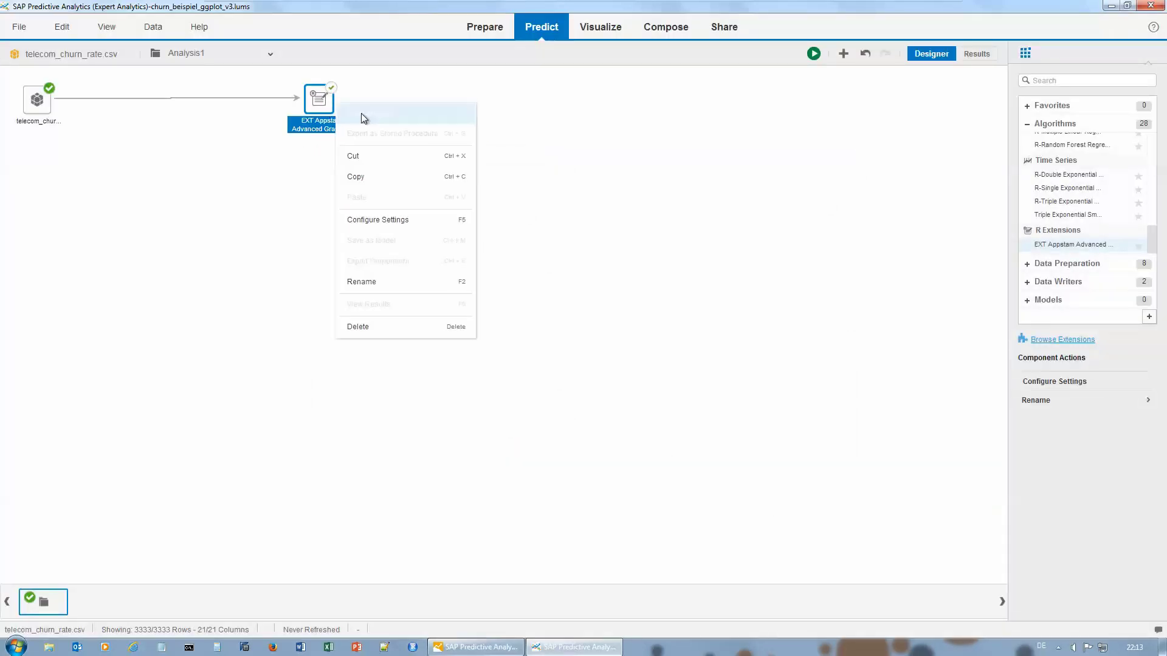
pyautogui.click(363, 114)
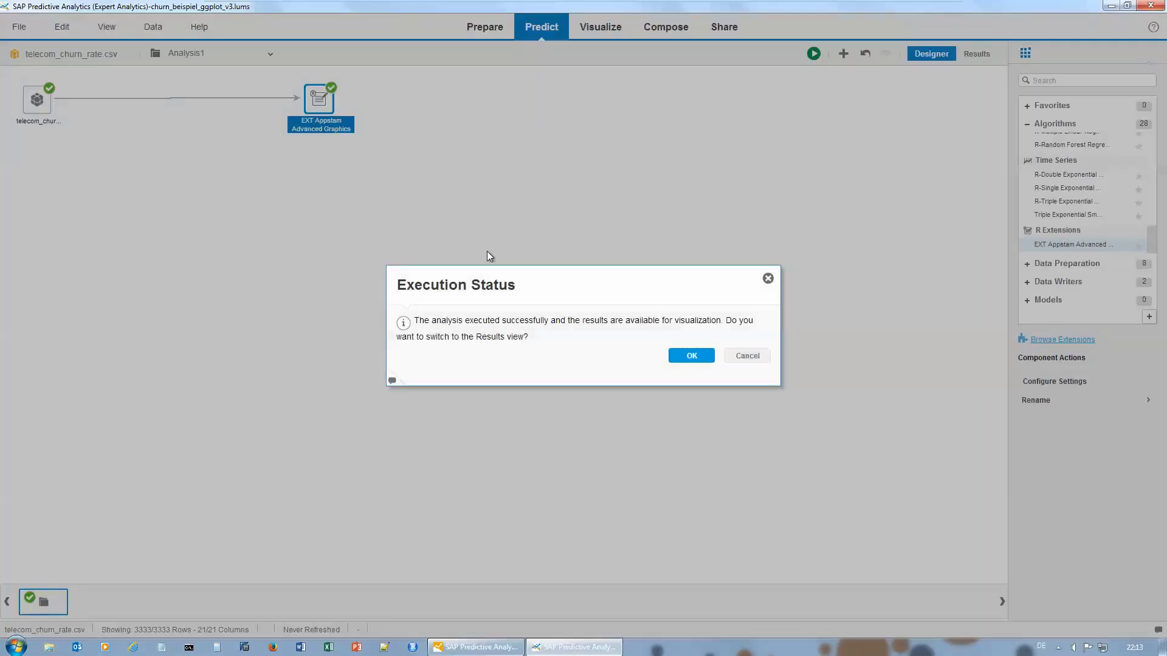
pyautogui.click(687, 361)
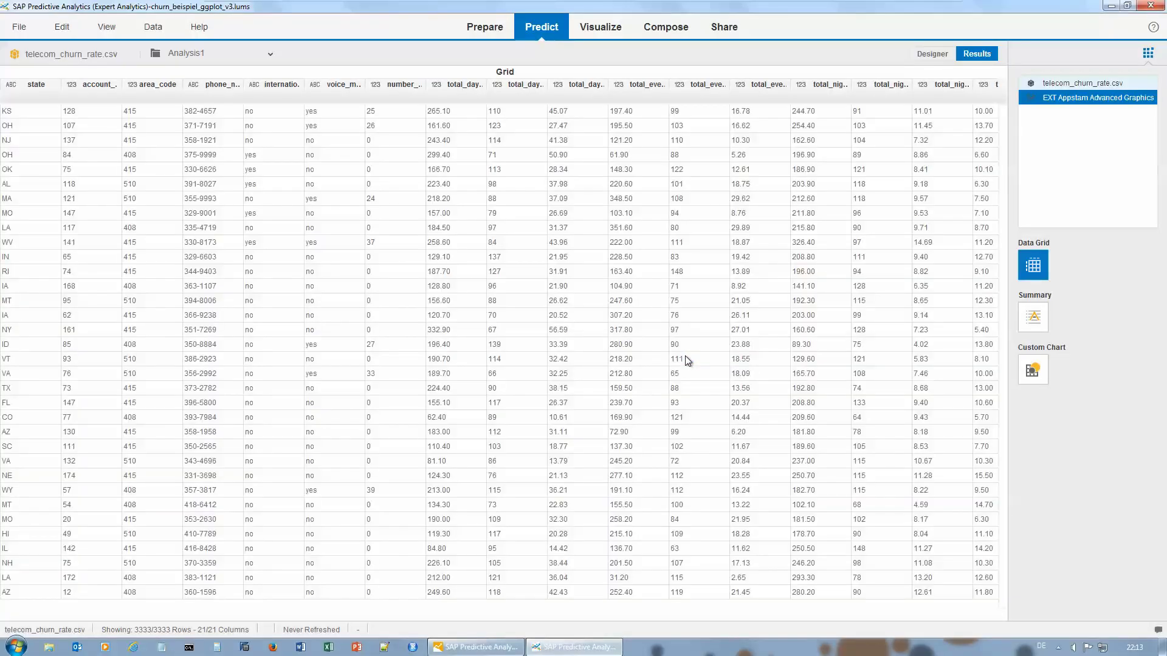
# Examine the graphics component's result data, algorithm summary and custom chart.
pyautogui.click(684, 358)
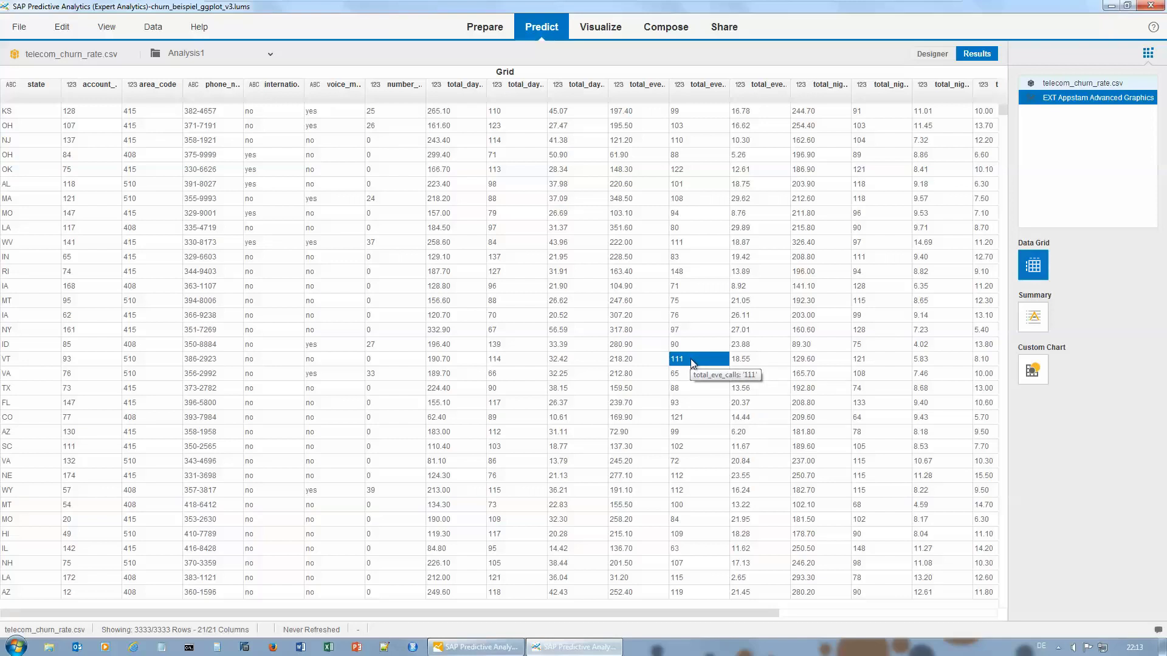
pyautogui.click(1034, 321)
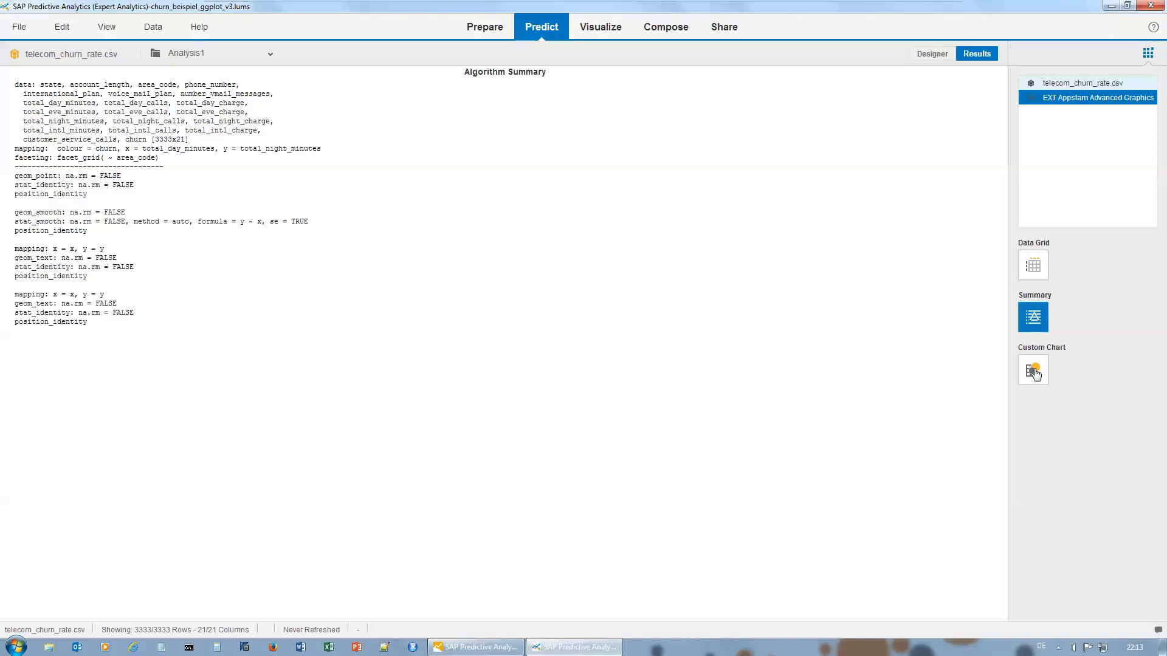
pyautogui.click(1034, 371)
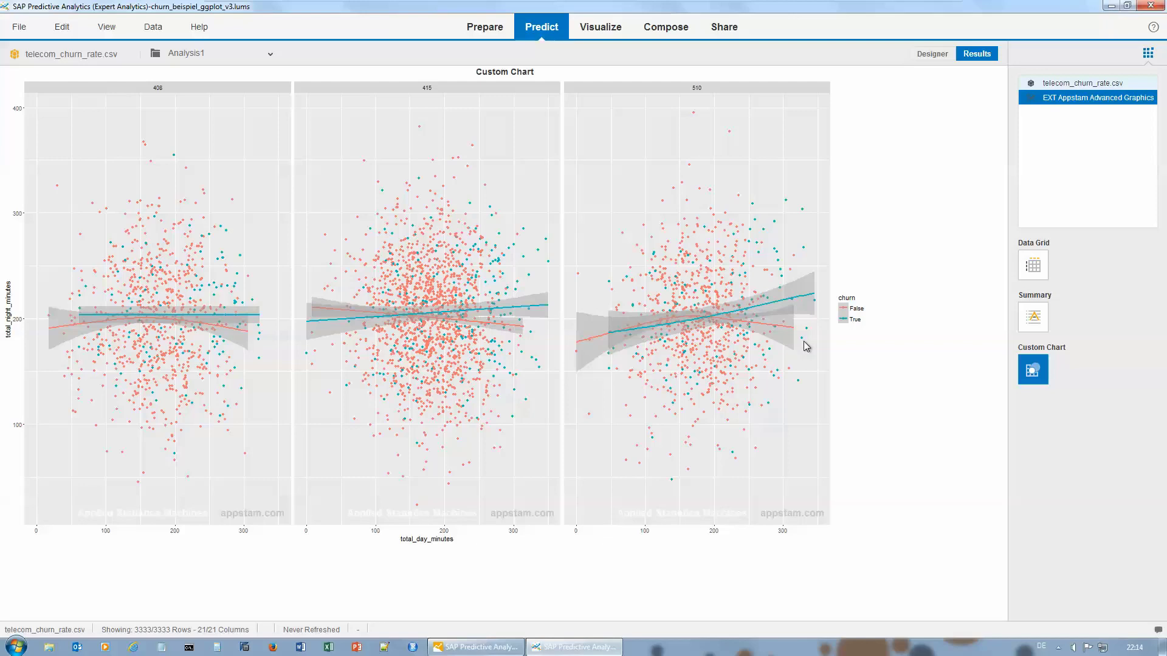
# Return to the analysis design and chain a second EXT Appstam Advanced Graphics component after the first one.
pyautogui.click(929, 52)
pyautogui.click(928, 53)
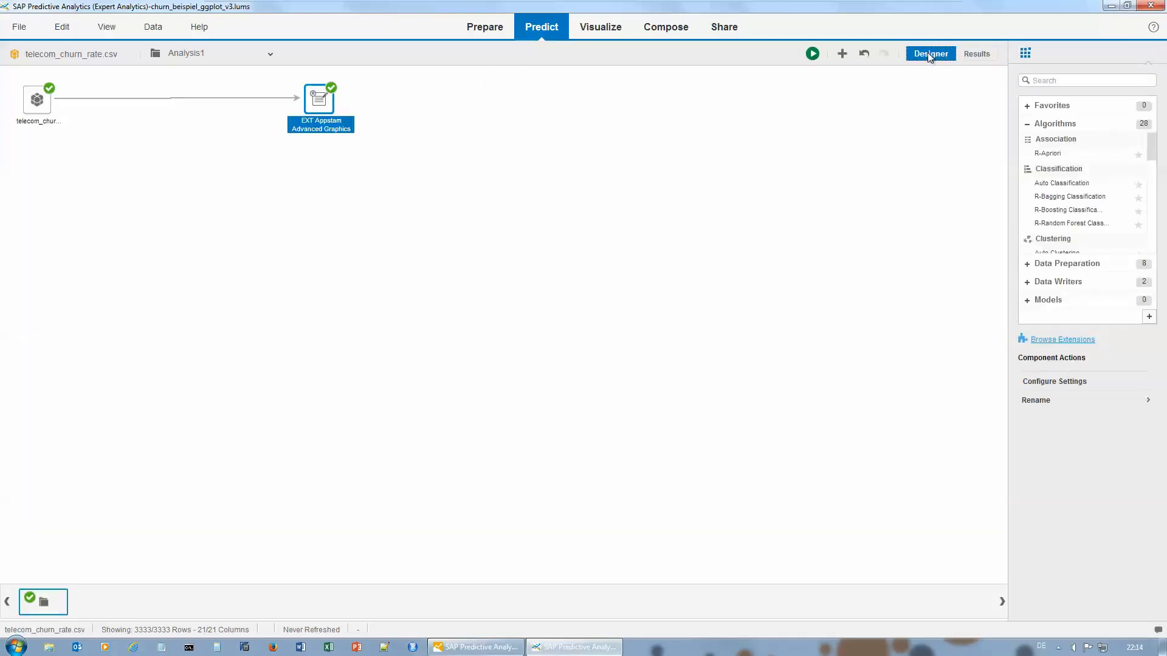
pyautogui.moveTo(1152, 146); pyautogui.dragTo(1152, 258)
pyautogui.moveTo(1086, 245); pyautogui.dragTo(351, 109)
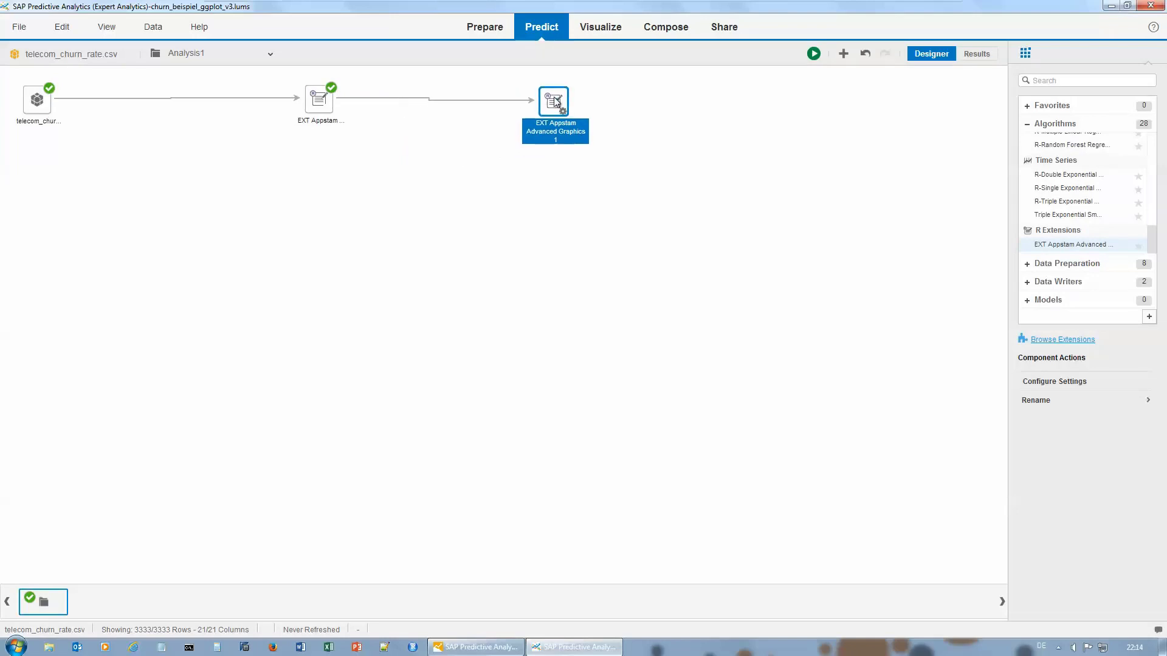
pyautogui.moveTo(554, 98); pyautogui.dragTo(556, 96)
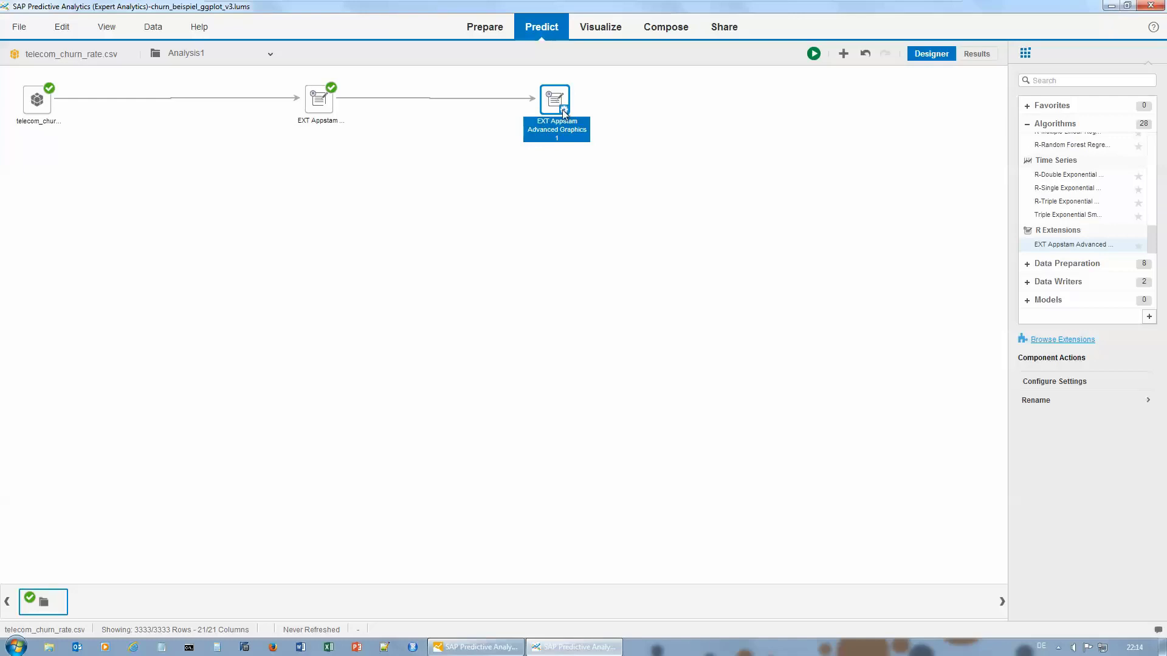
# Configure the second graphics component as a density graphic with total_day_minutes as x variable.
pyautogui.rightClick(563, 110)
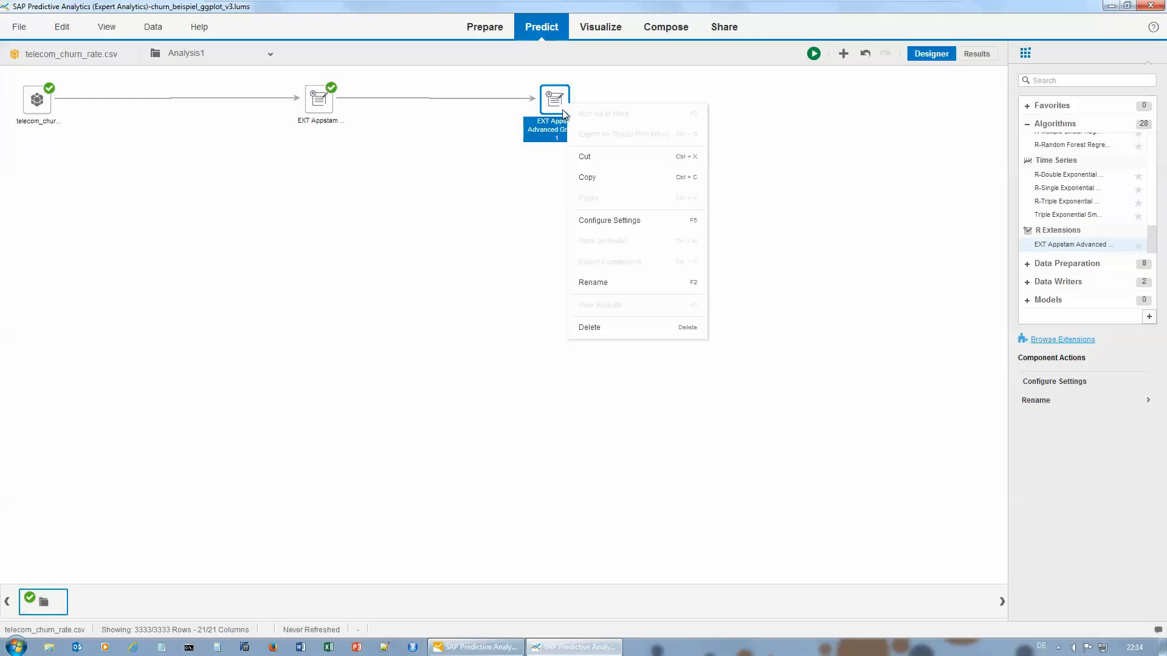
pyautogui.click(605, 220)
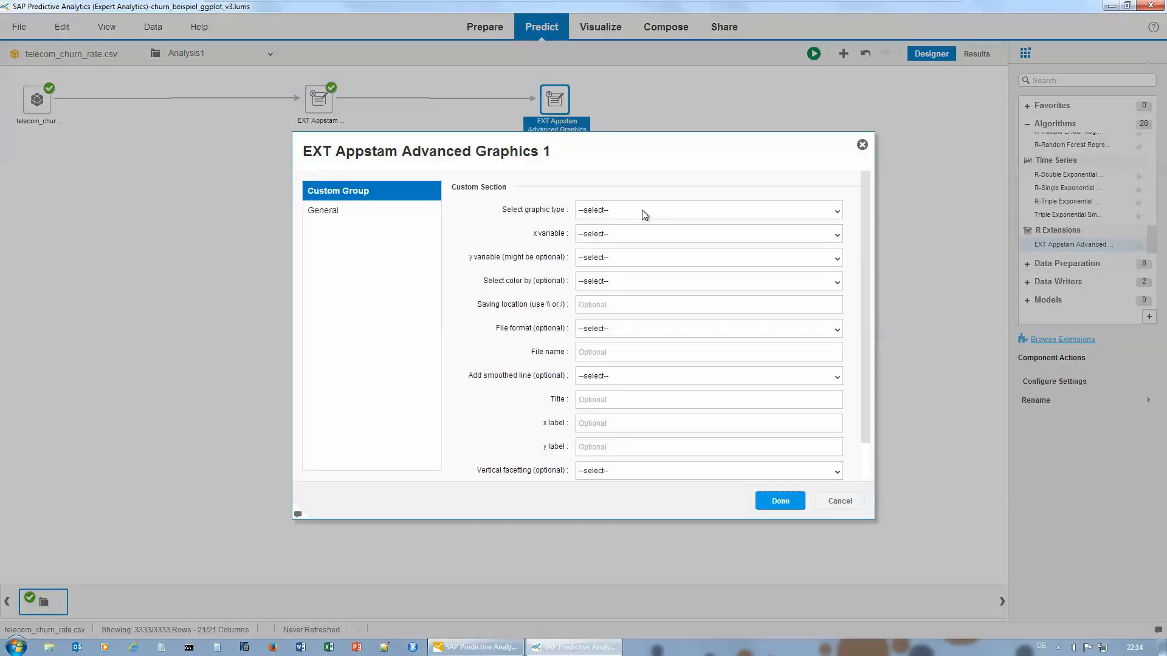
pyautogui.click(642, 210)
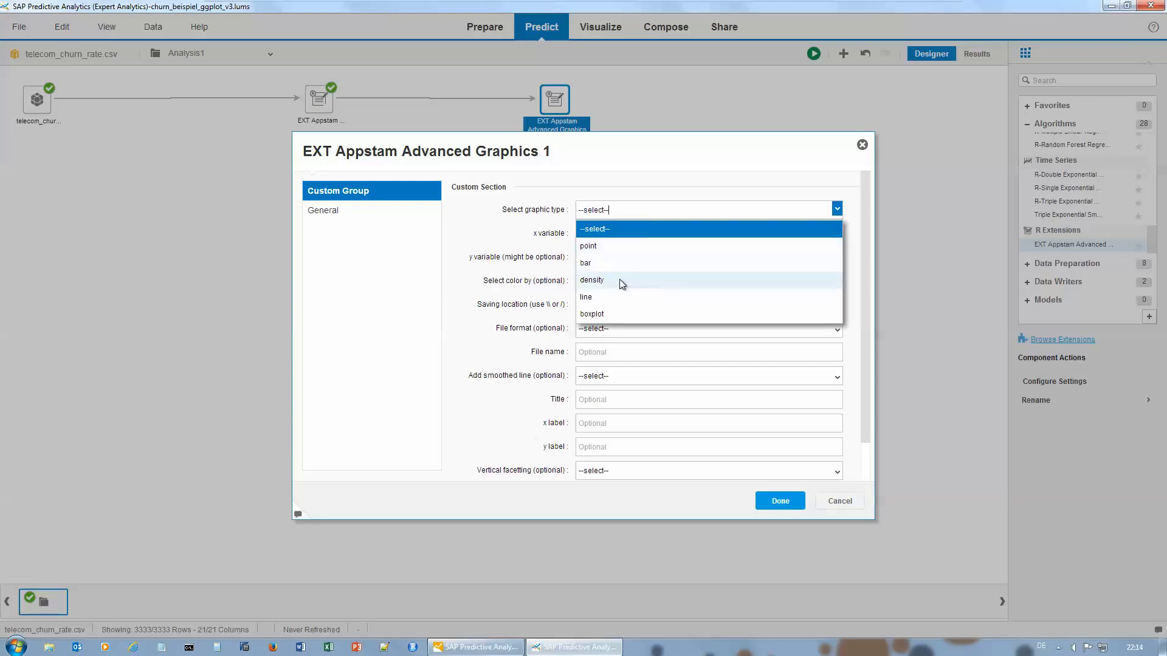
pyautogui.click(618, 279)
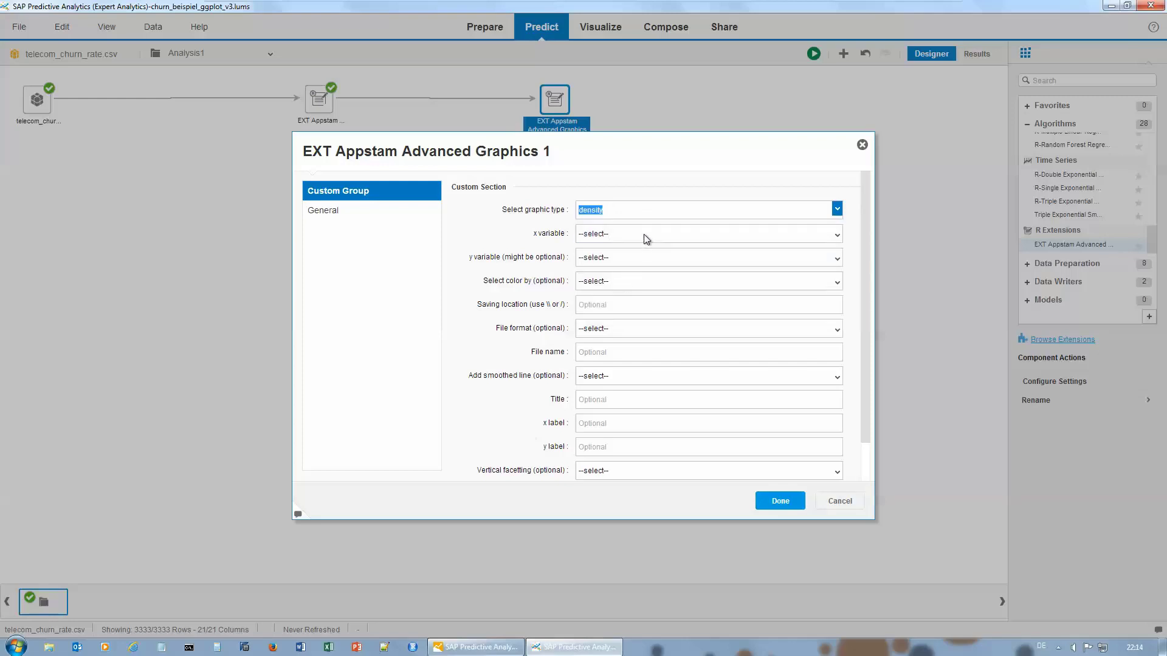
pyautogui.click(644, 235)
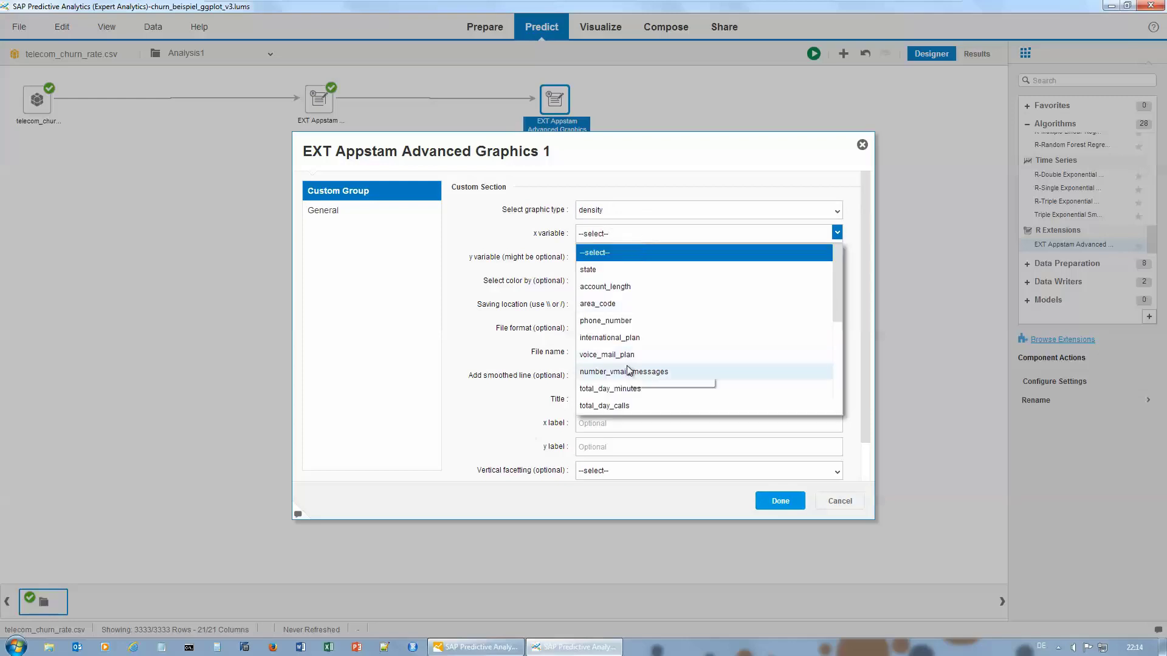
pyautogui.click(630, 389)
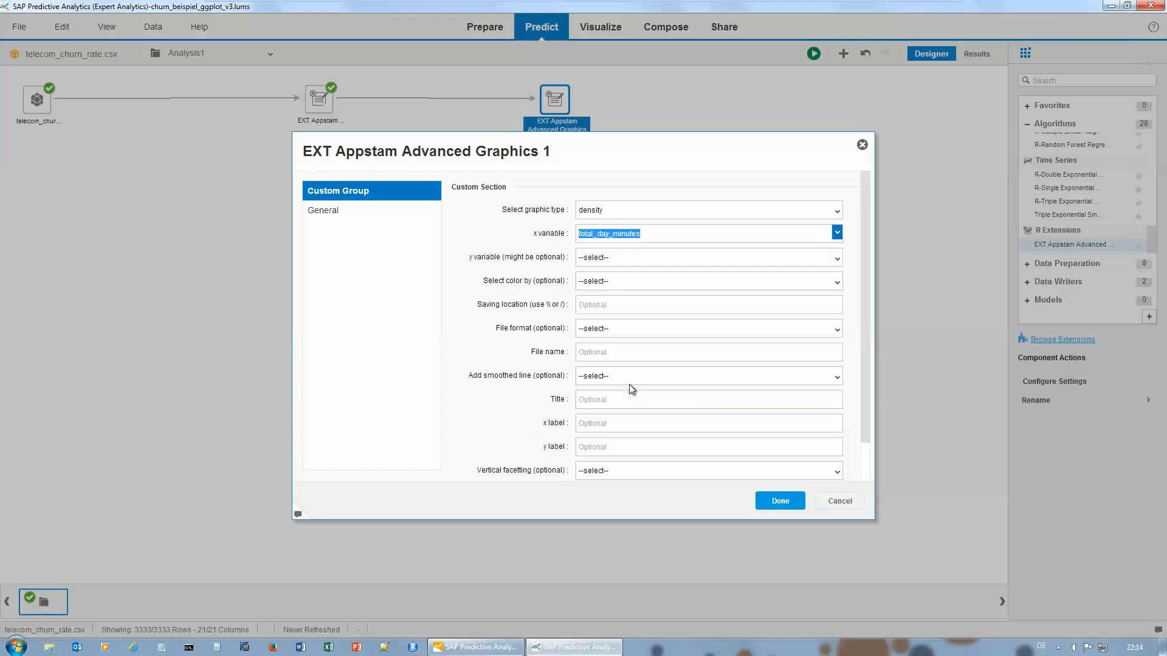
# Color the density graphic by churn, facet it vertically by international_plan, and apply the settings.
pyautogui.click(674, 283)
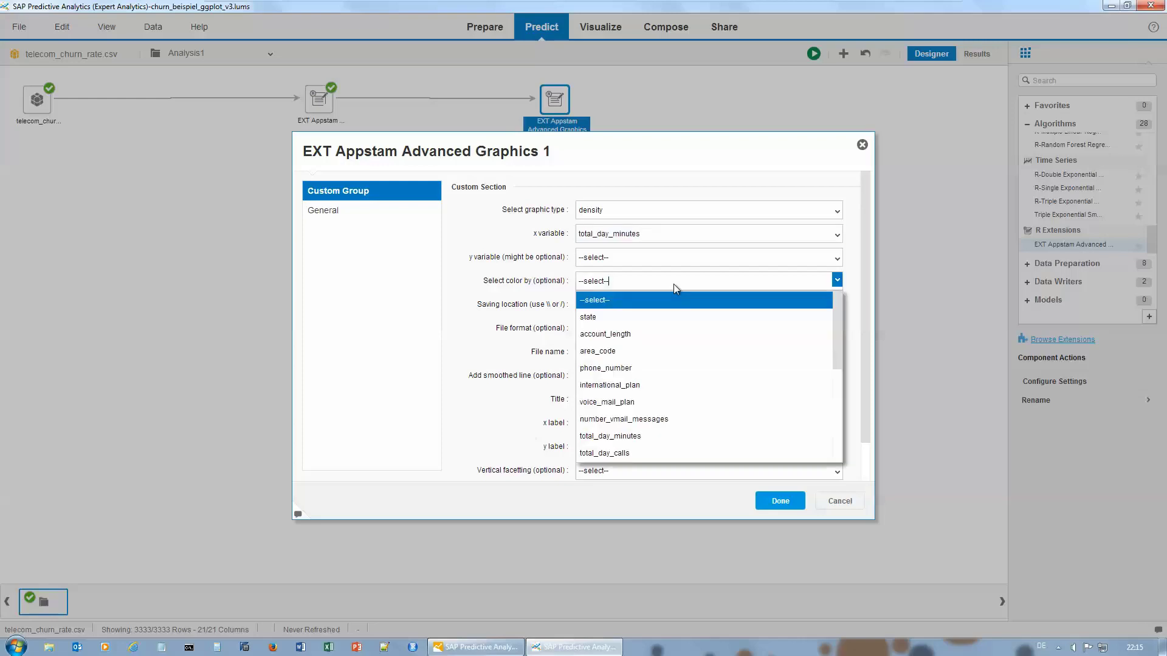
pyautogui.scroll(-6, 683, 401)
pyautogui.click(675, 451)
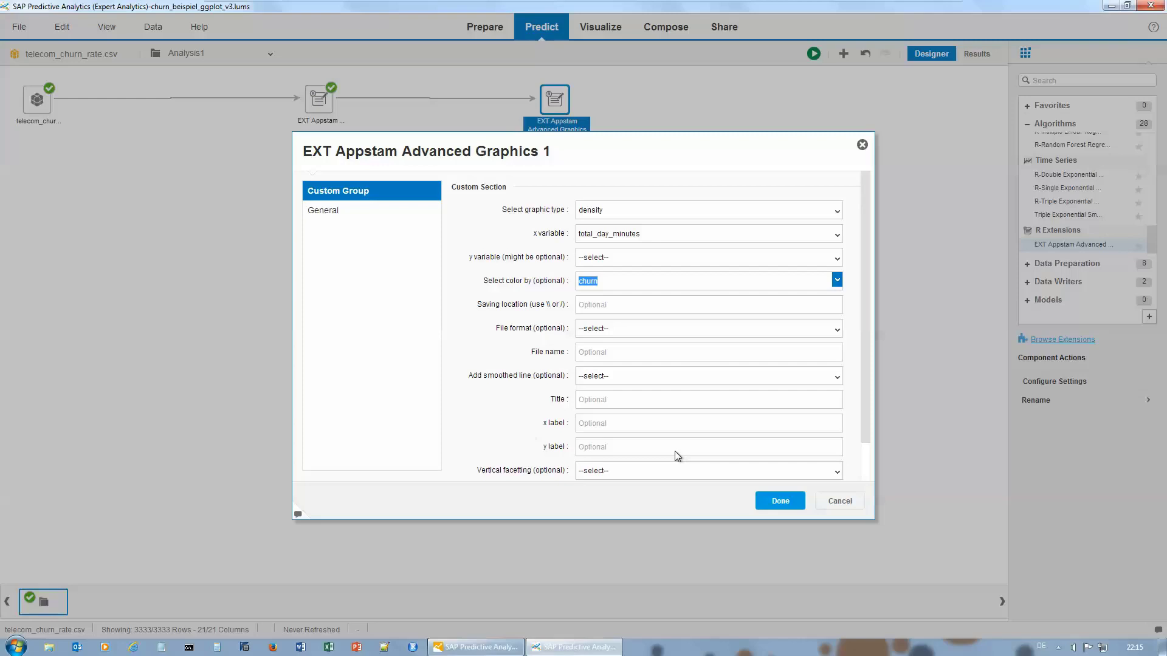
pyautogui.scroll(-1, 675, 452)
pyautogui.click(662, 426)
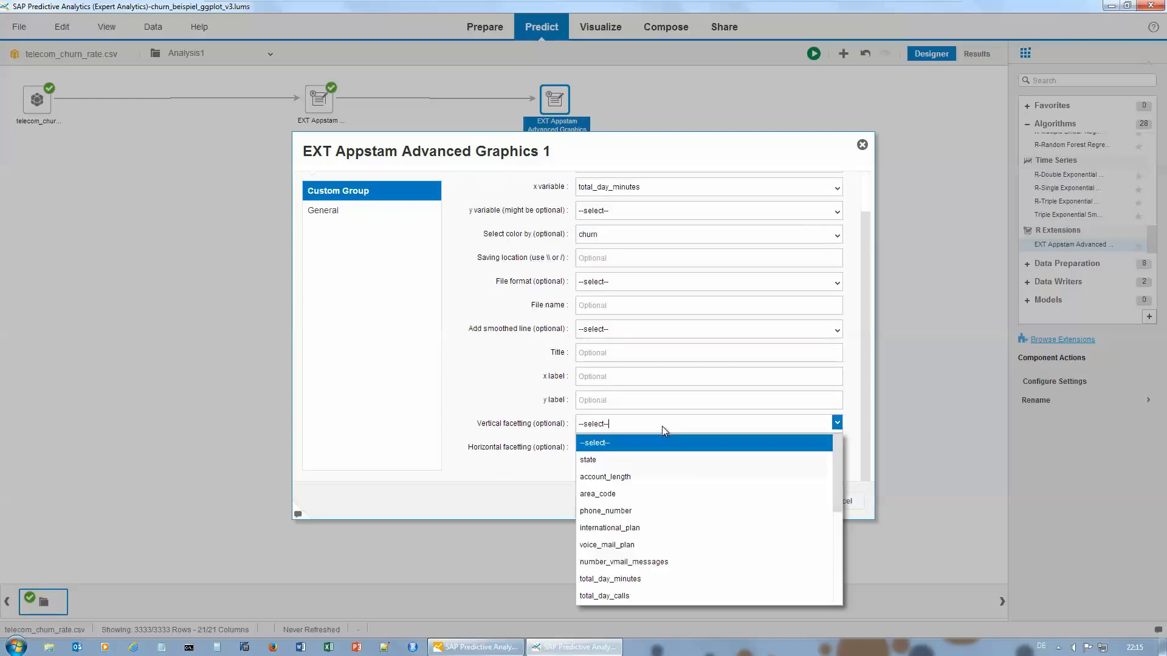
pyautogui.click(659, 528)
pyautogui.click(771, 501)
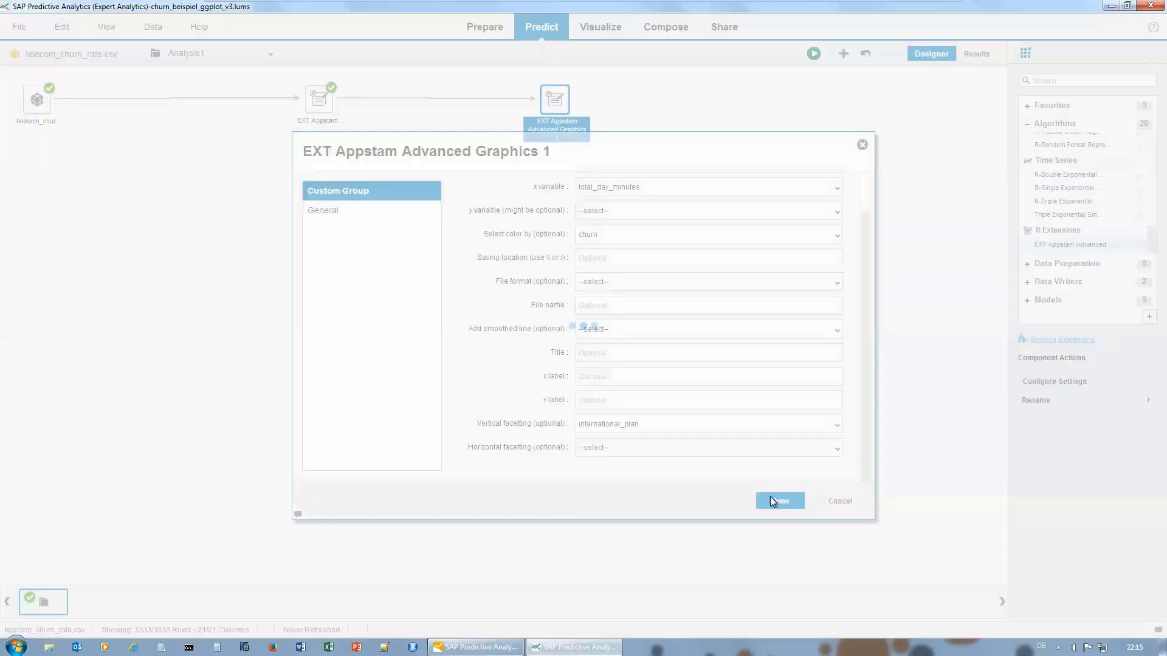
# Run the analysis up to the second graphics component and view its density plot as a custom chart in the results.
pyautogui.rightClick(561, 106)
pyautogui.click(608, 220)
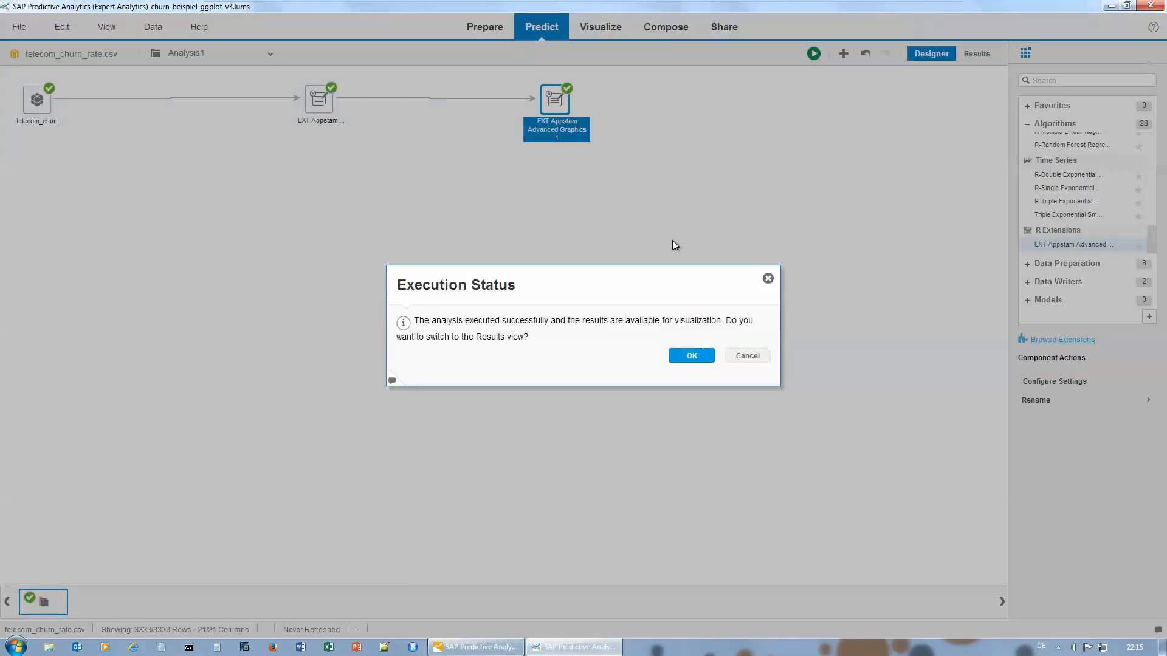
pyautogui.click(693, 355)
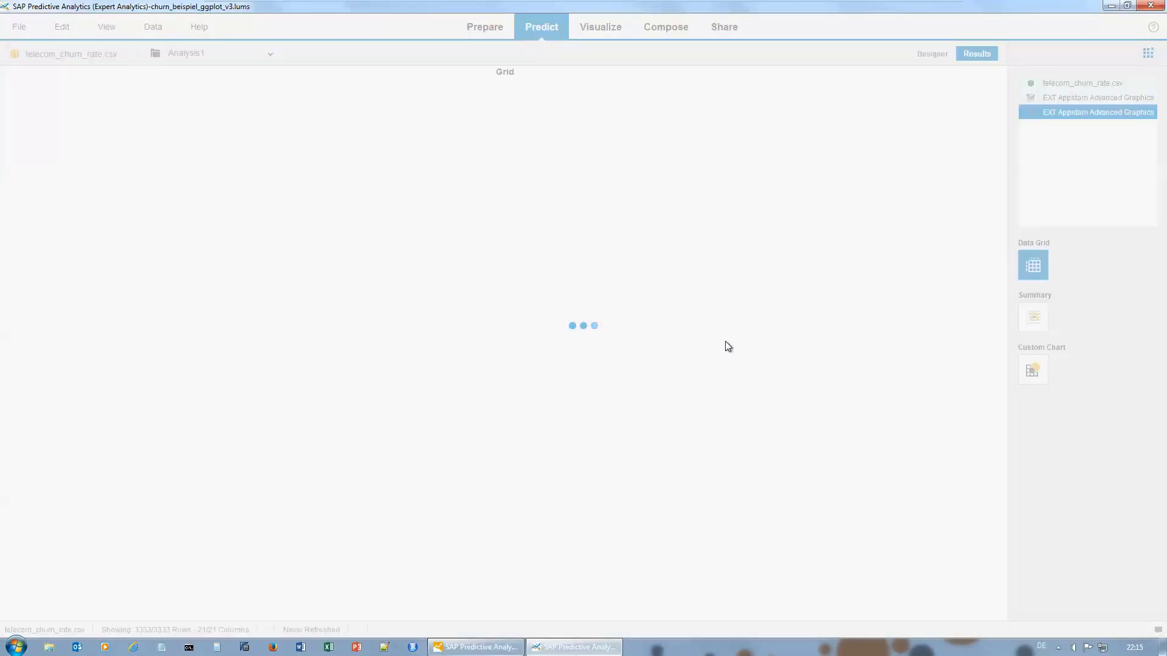
pyautogui.click(1032, 372)
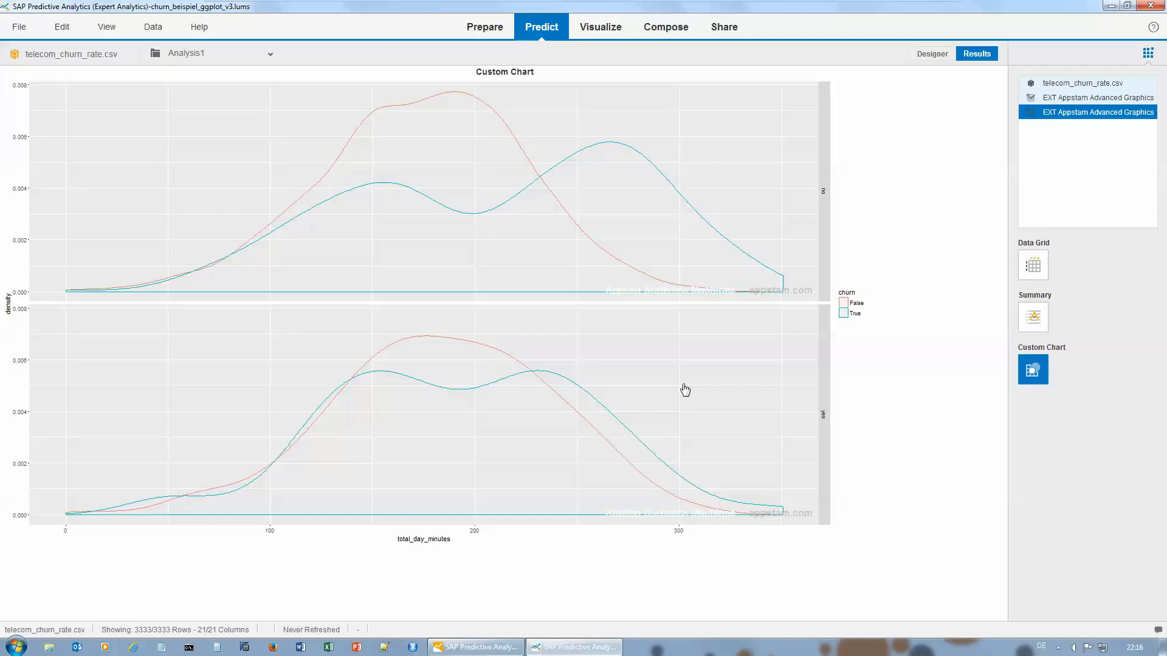
# Reopen the second graphics component's settings in the designer and set the saving location to C:/Users/admin_7DE/Desktop with png file format.
pyautogui.click(935, 53)
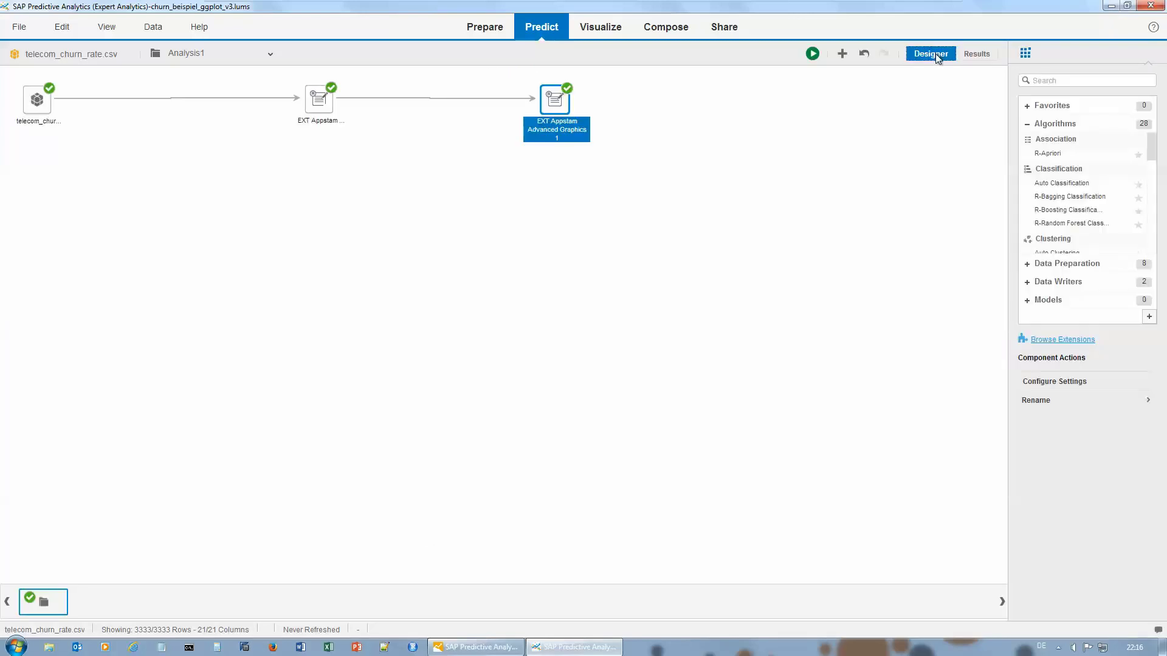
pyautogui.rightClick(566, 107)
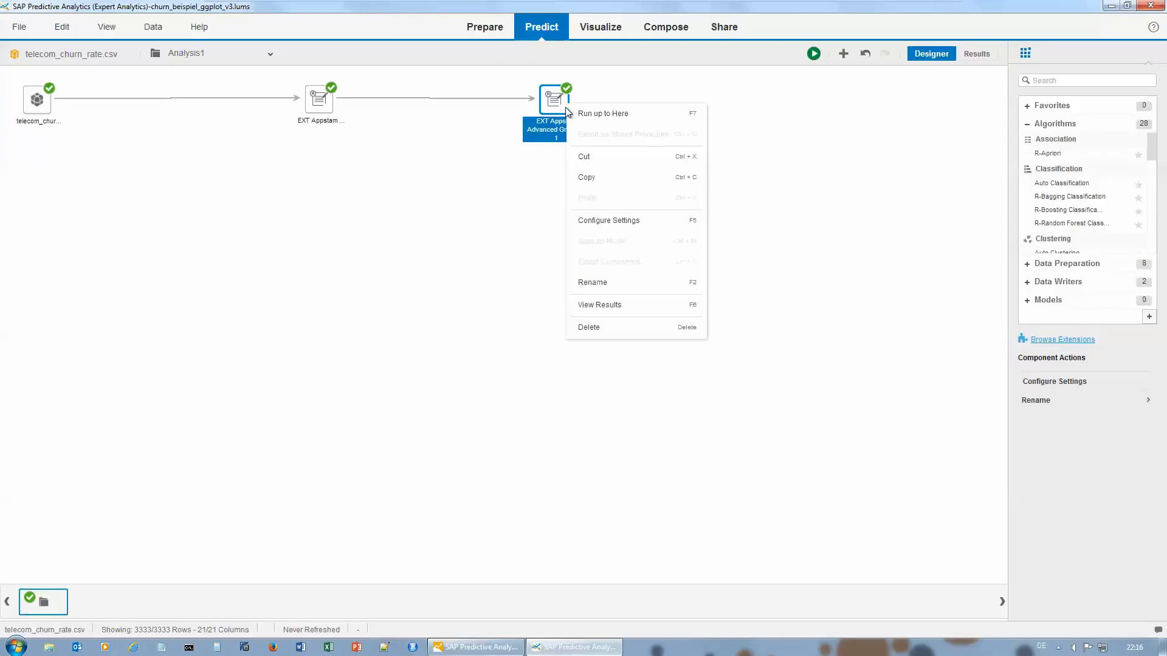
pyautogui.click(635, 225)
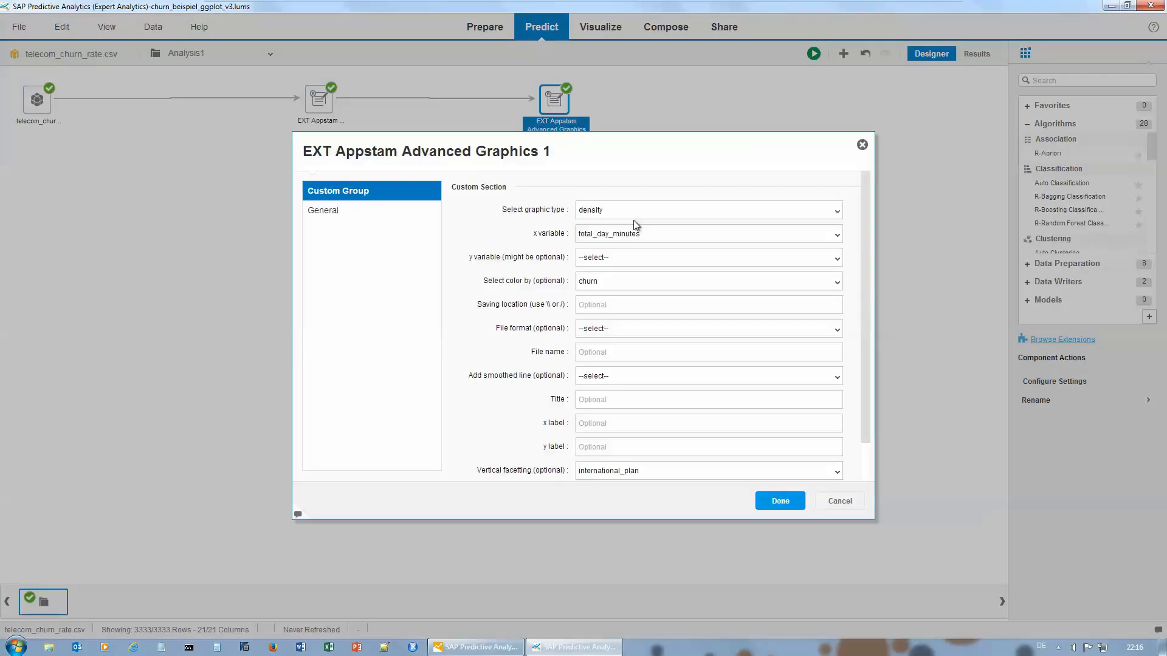
pyautogui.click(632, 310)
pyautogui.write('C:/Users/admin_7DE/Desktop')
pyautogui.click(672, 334)
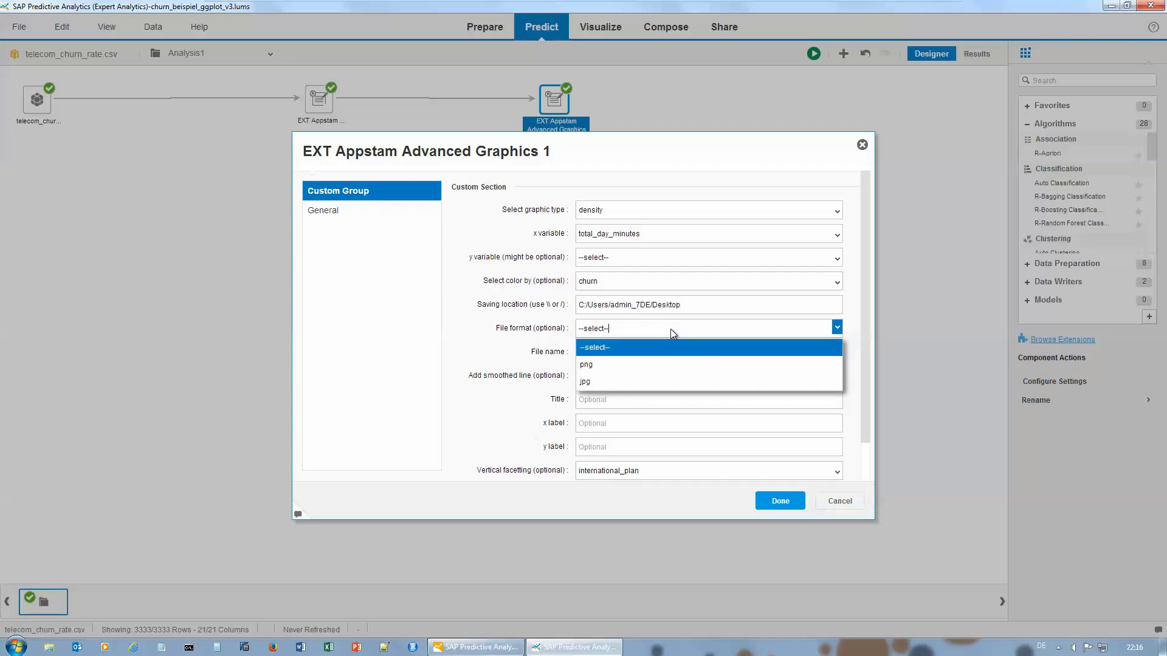
pyautogui.click(657, 365)
# Set the graphic's file name to example1 and its title to Appstam Extension, and apply the settings.
pyautogui.click(643, 354)
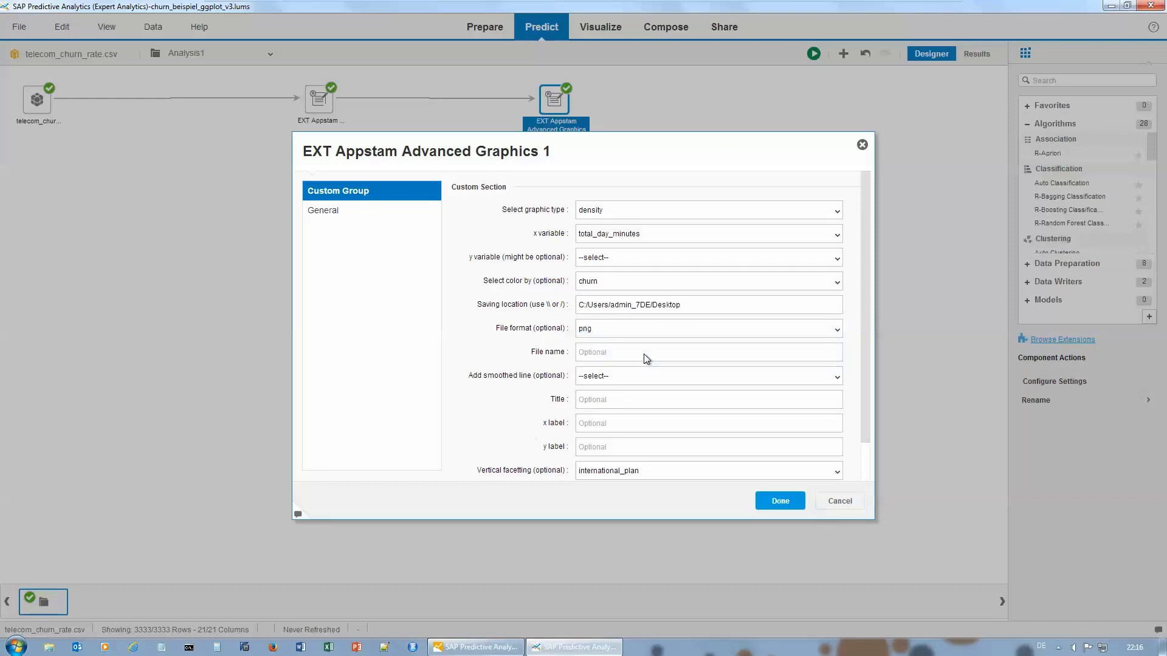
pyautogui.write('example1')
pyautogui.click(624, 403)
pyautogui.write('Appstam Extension')
pyautogui.click(780, 501)
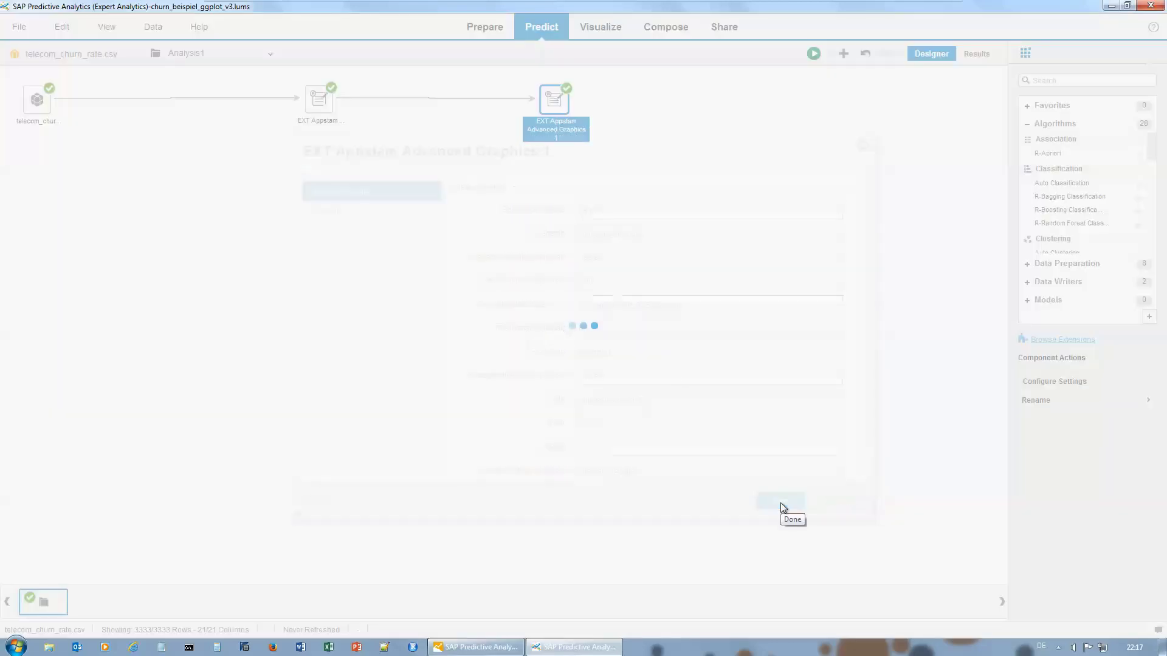
# Rerun the analysis up to the second graphics component and switch to the results view.
pyautogui.rightClick(565, 110)
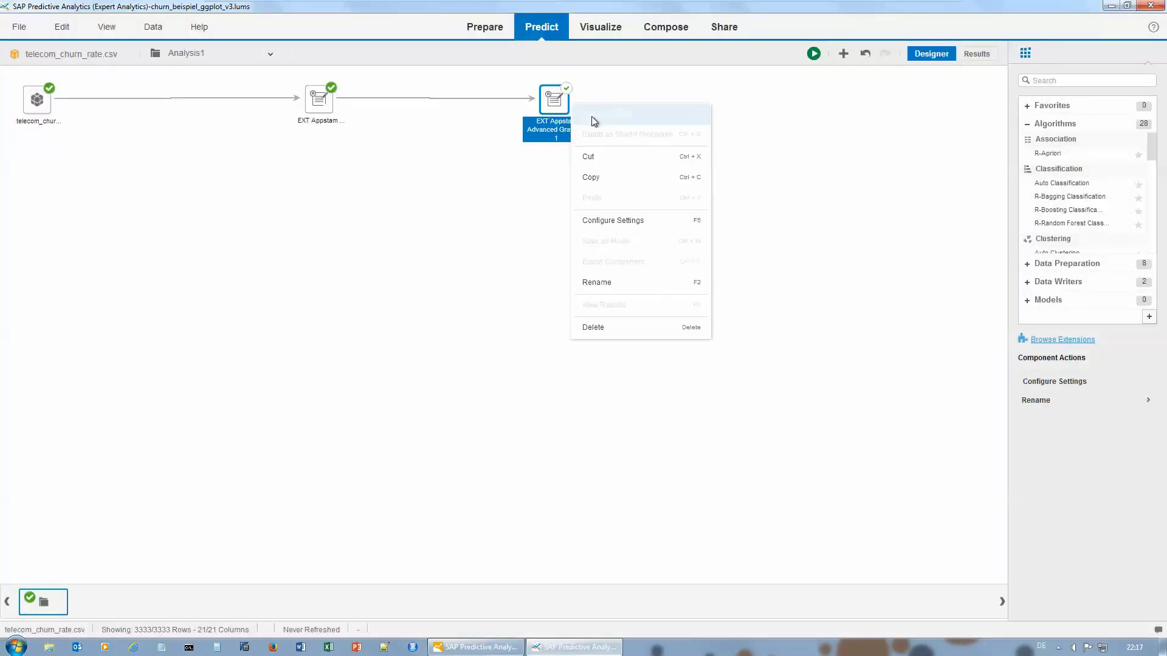
pyautogui.click(593, 117)
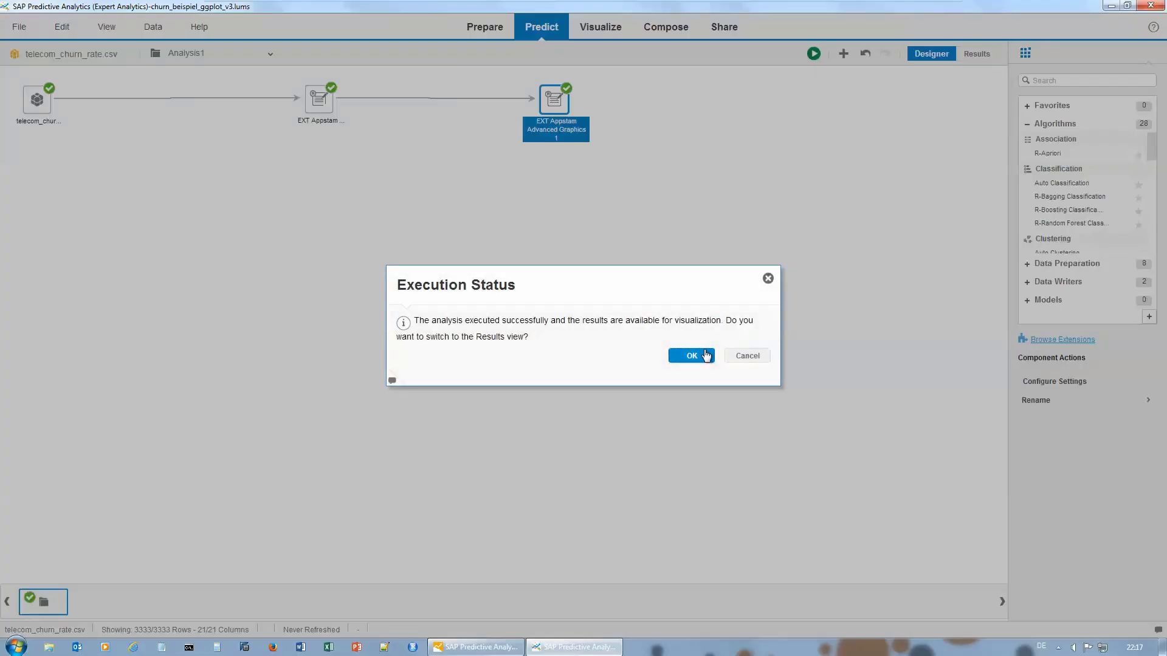
pyautogui.click(706, 356)
# Switch to the desktop and open the exported example1 image.
pyautogui.click(1111, 6)
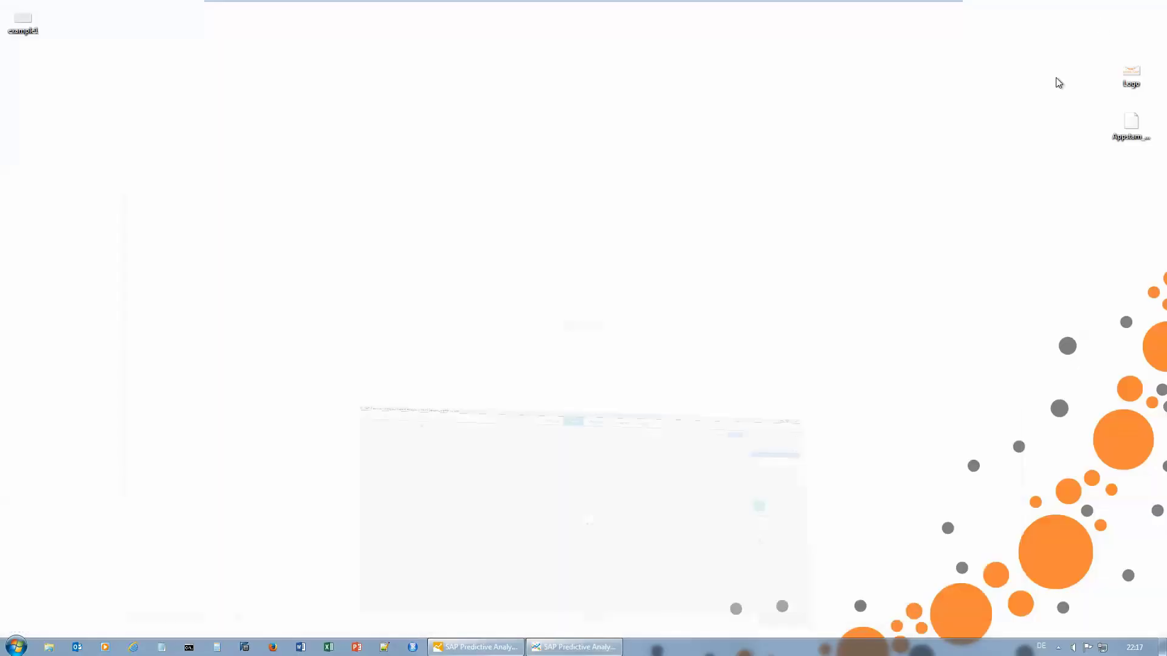
pyautogui.doubleClick(25, 21)
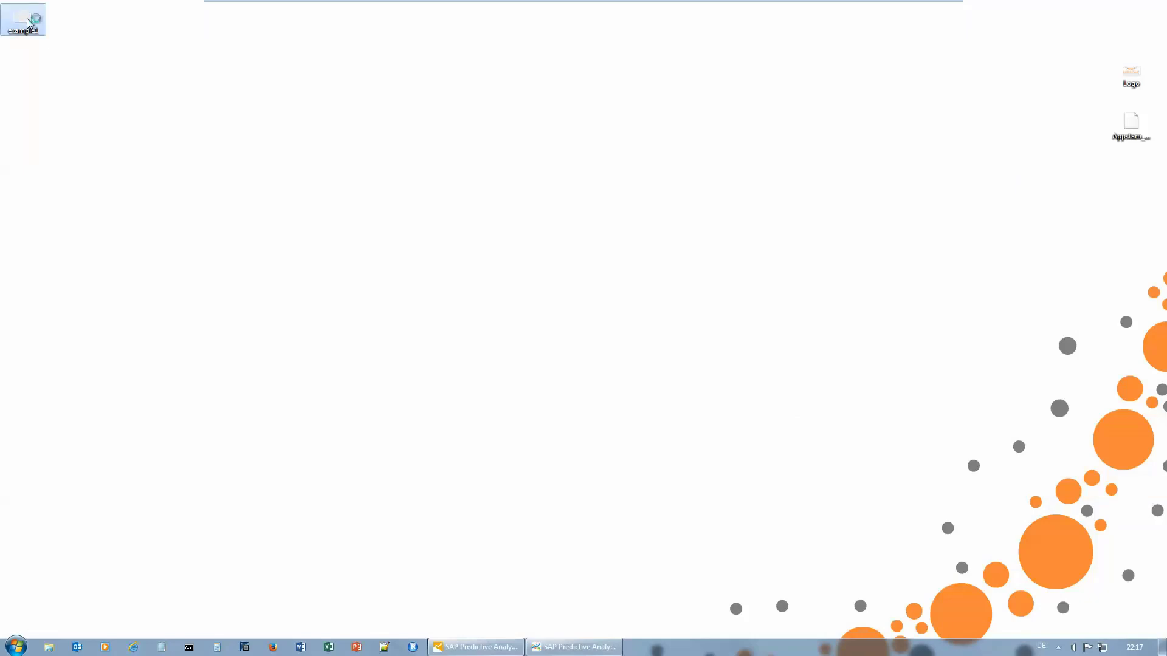